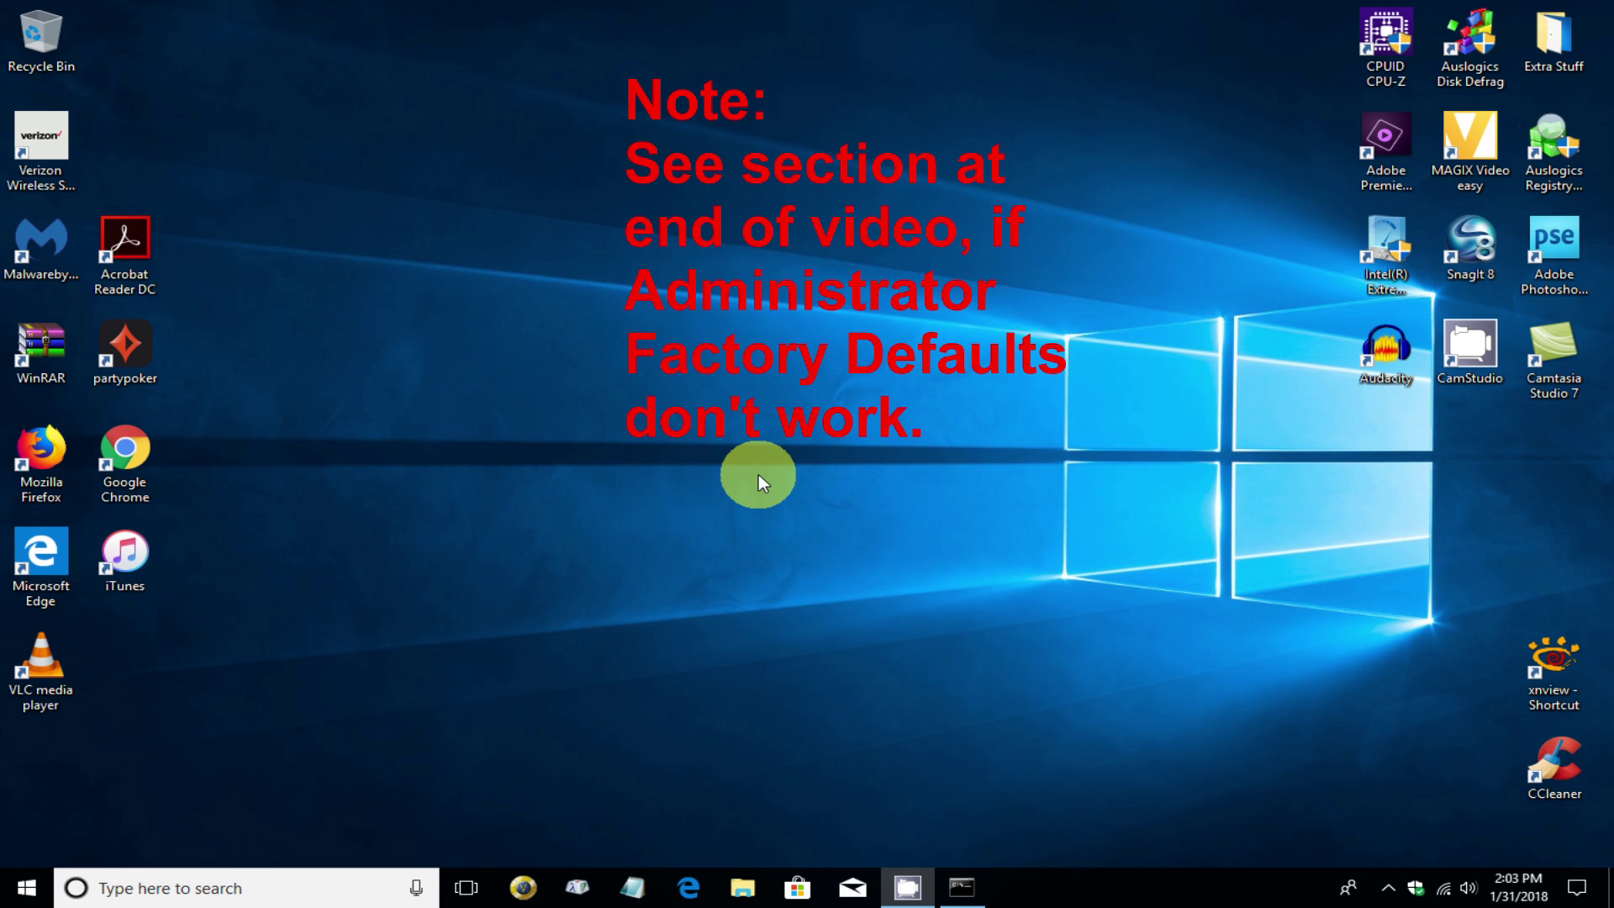
Open Command Prompt from Run and use ipconfig to find the default gateway 192.168.0.1.
right_click(21, 885)
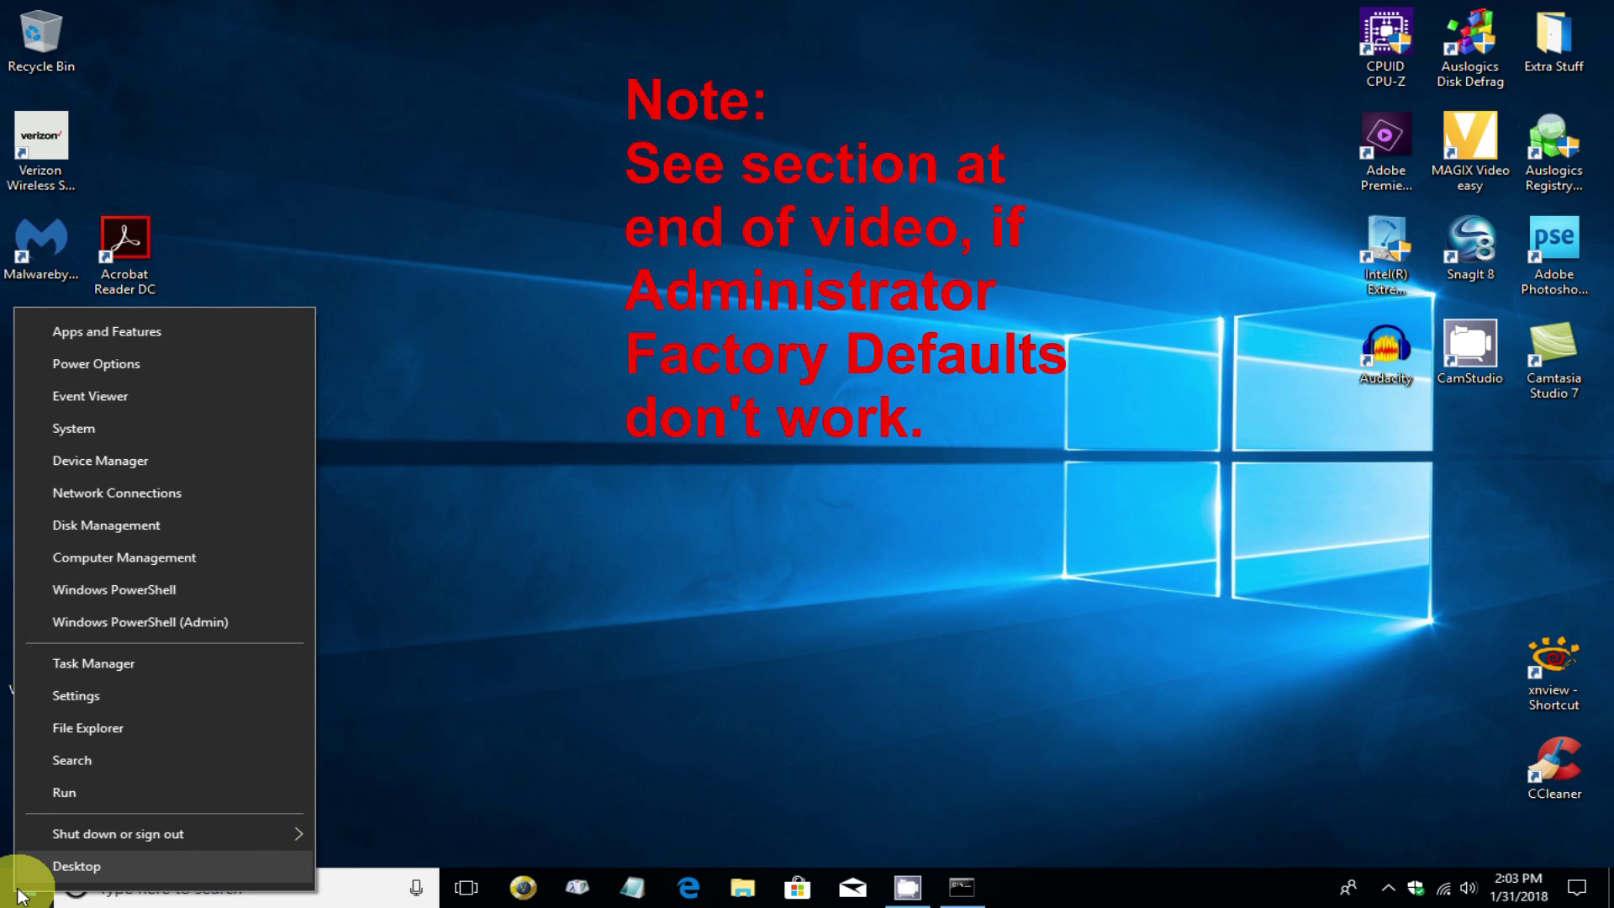
left_click(66, 798)
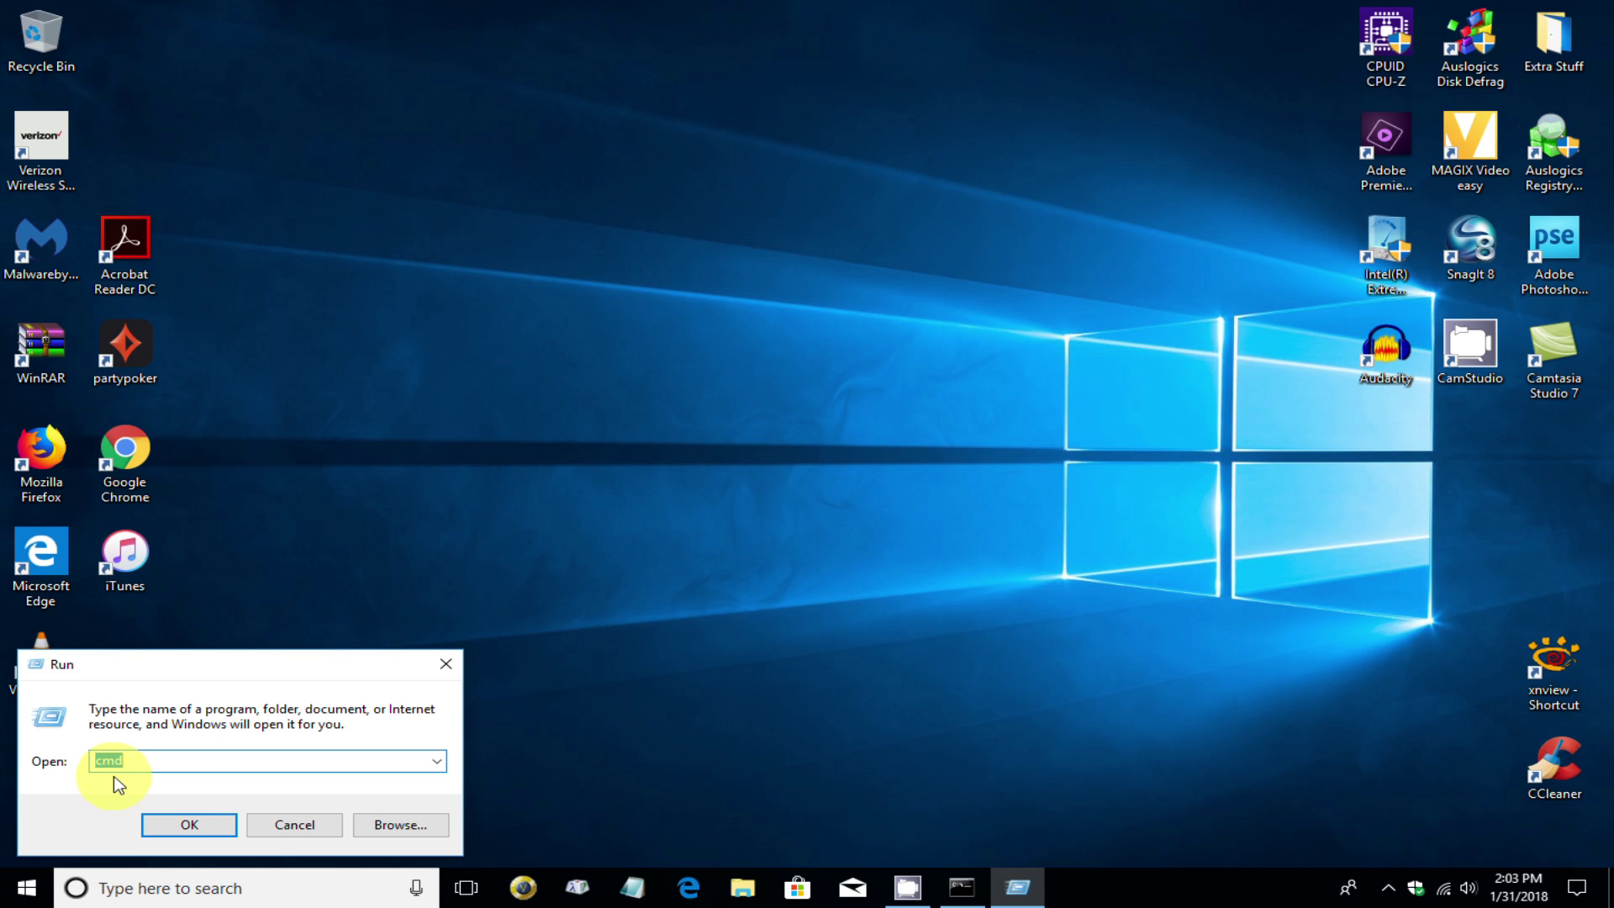
left_click(201, 830)
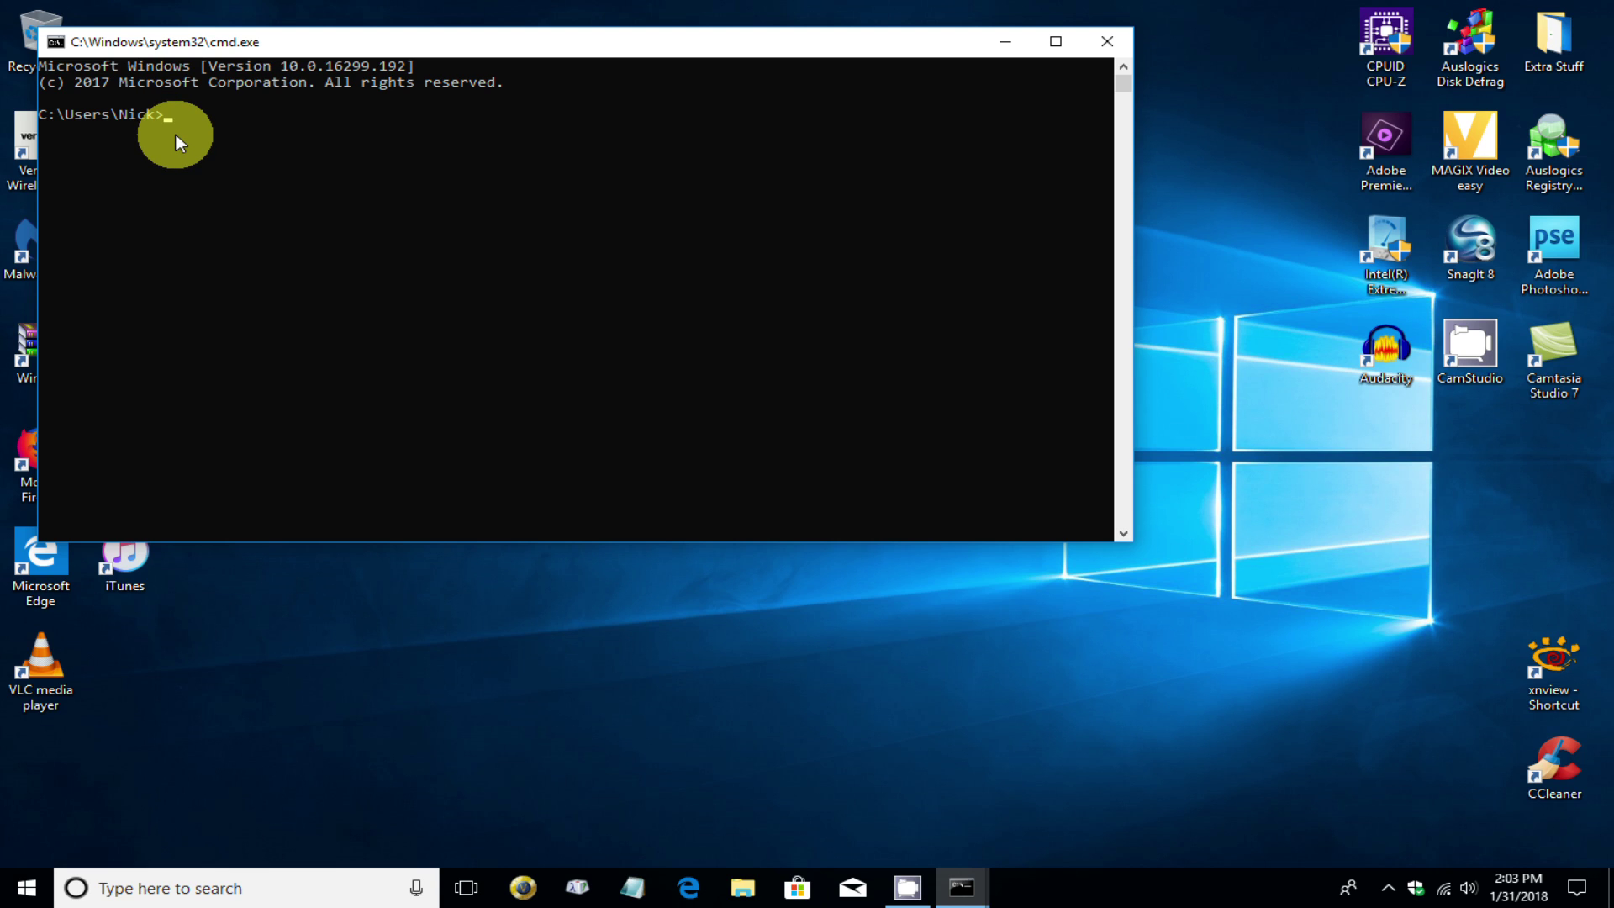
type("ipconfig")
key("Return")
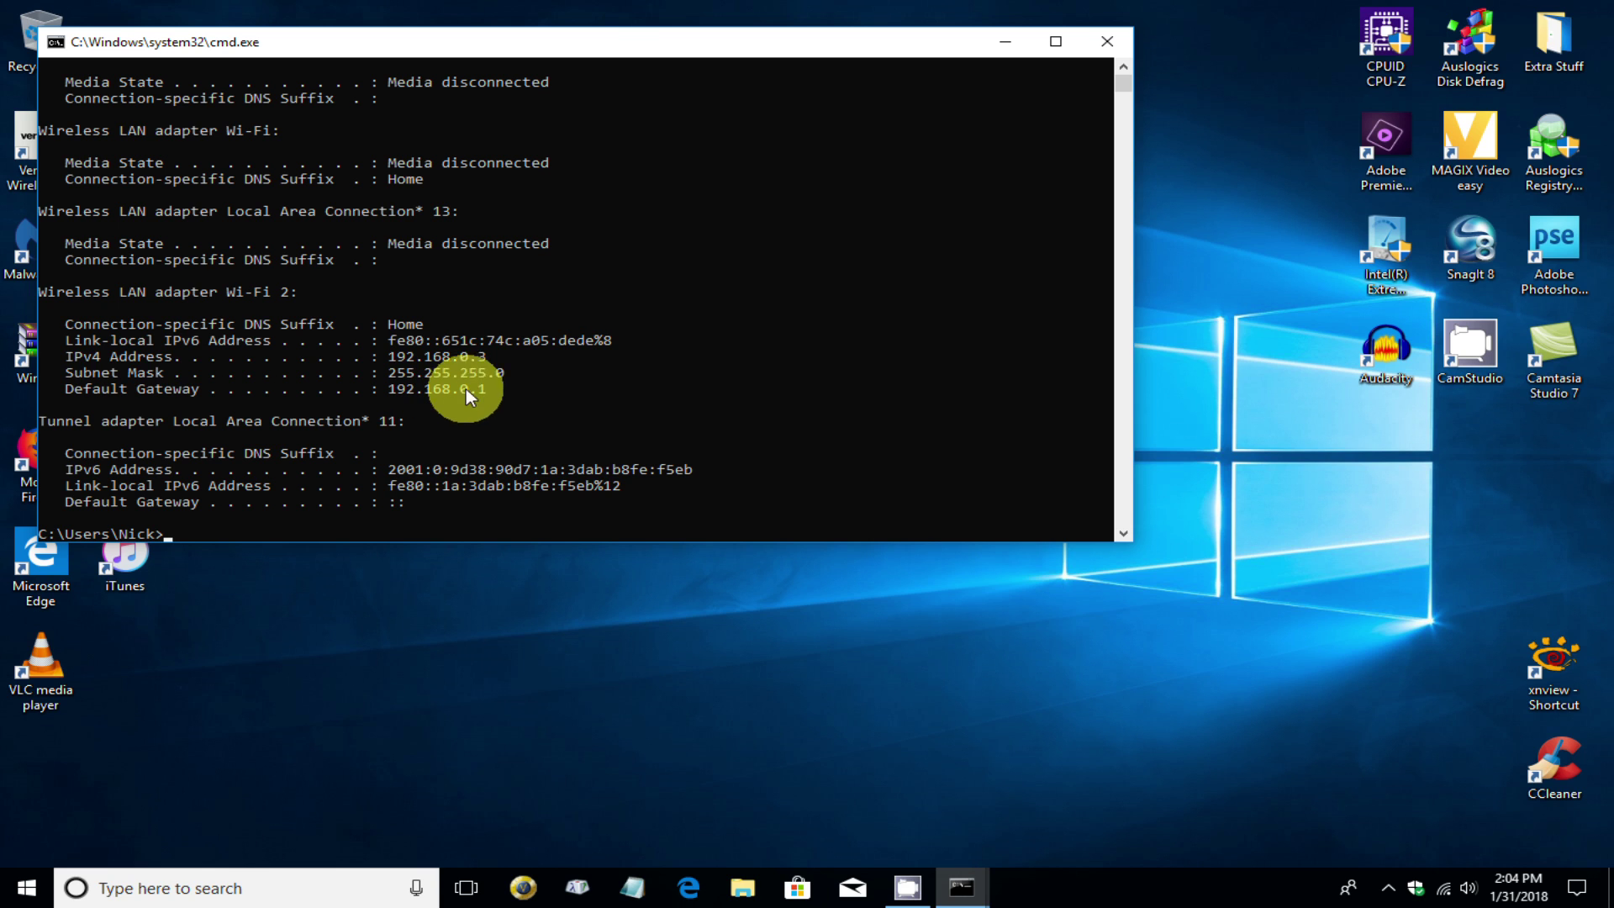
left_click(691, 888)
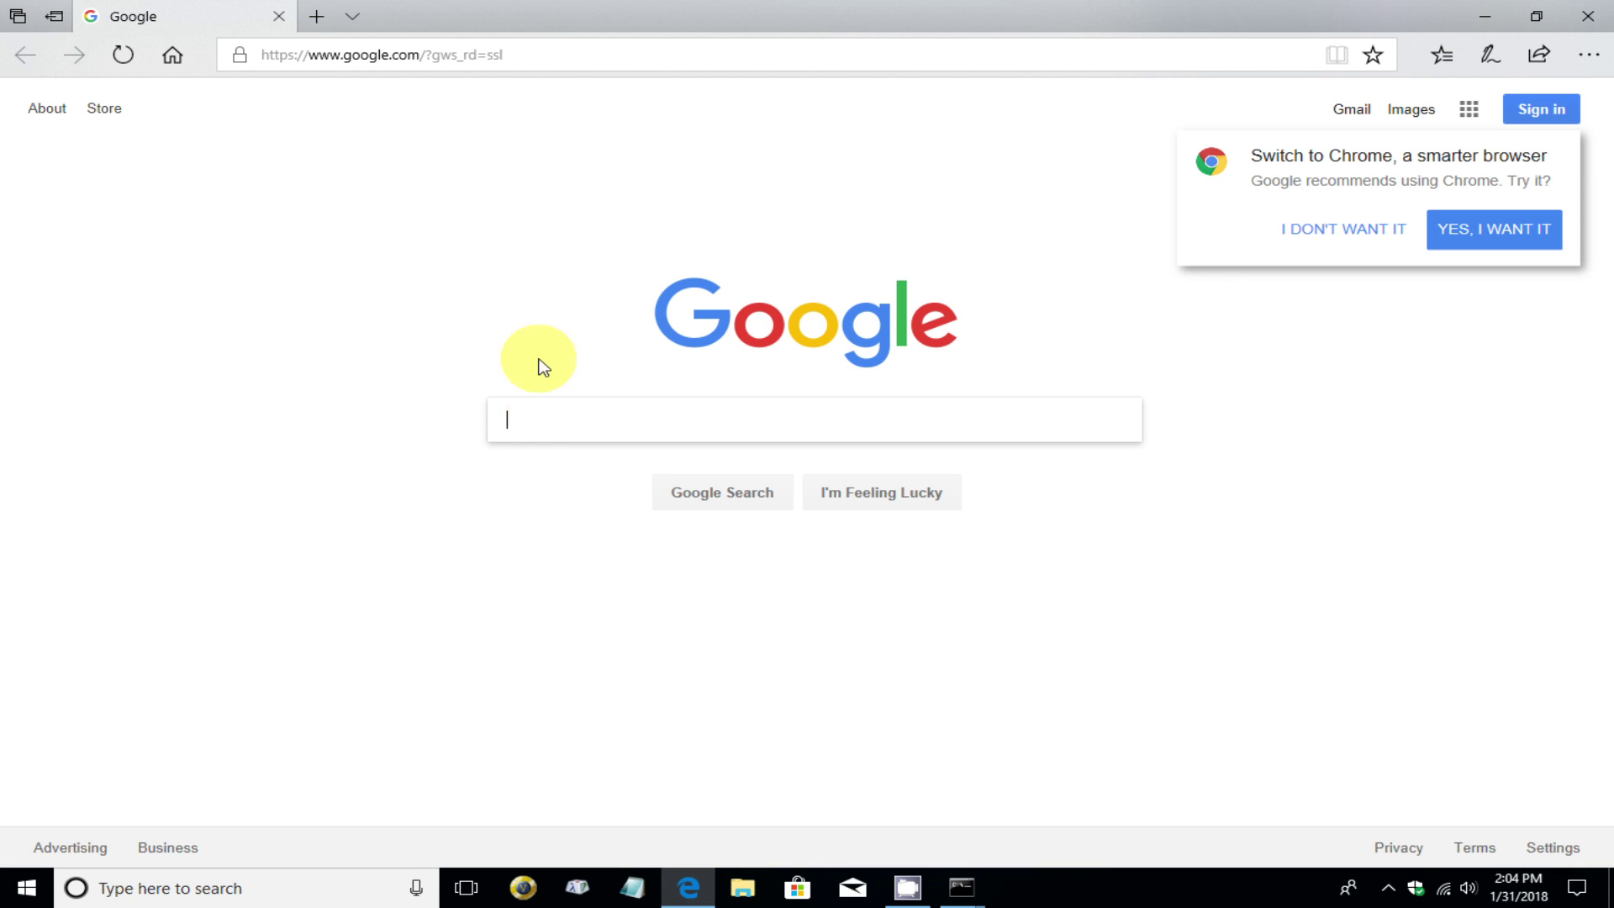
Go to the modem address 192.168.0.1 in Edge's address bar.
left_click(510, 52)
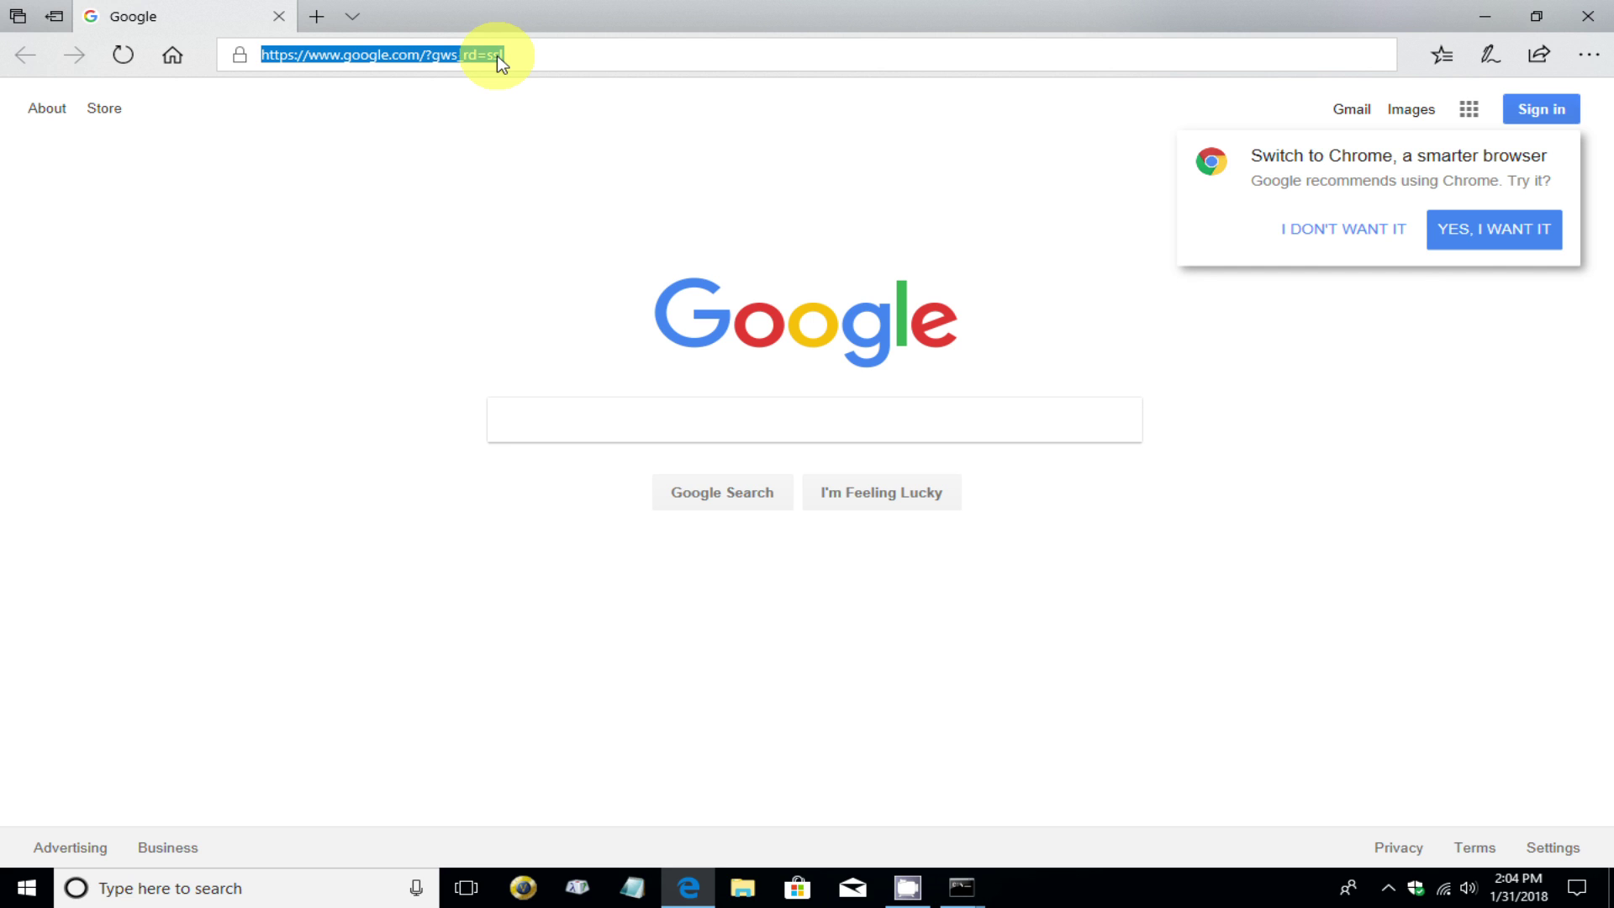
type("192.168.0.1")
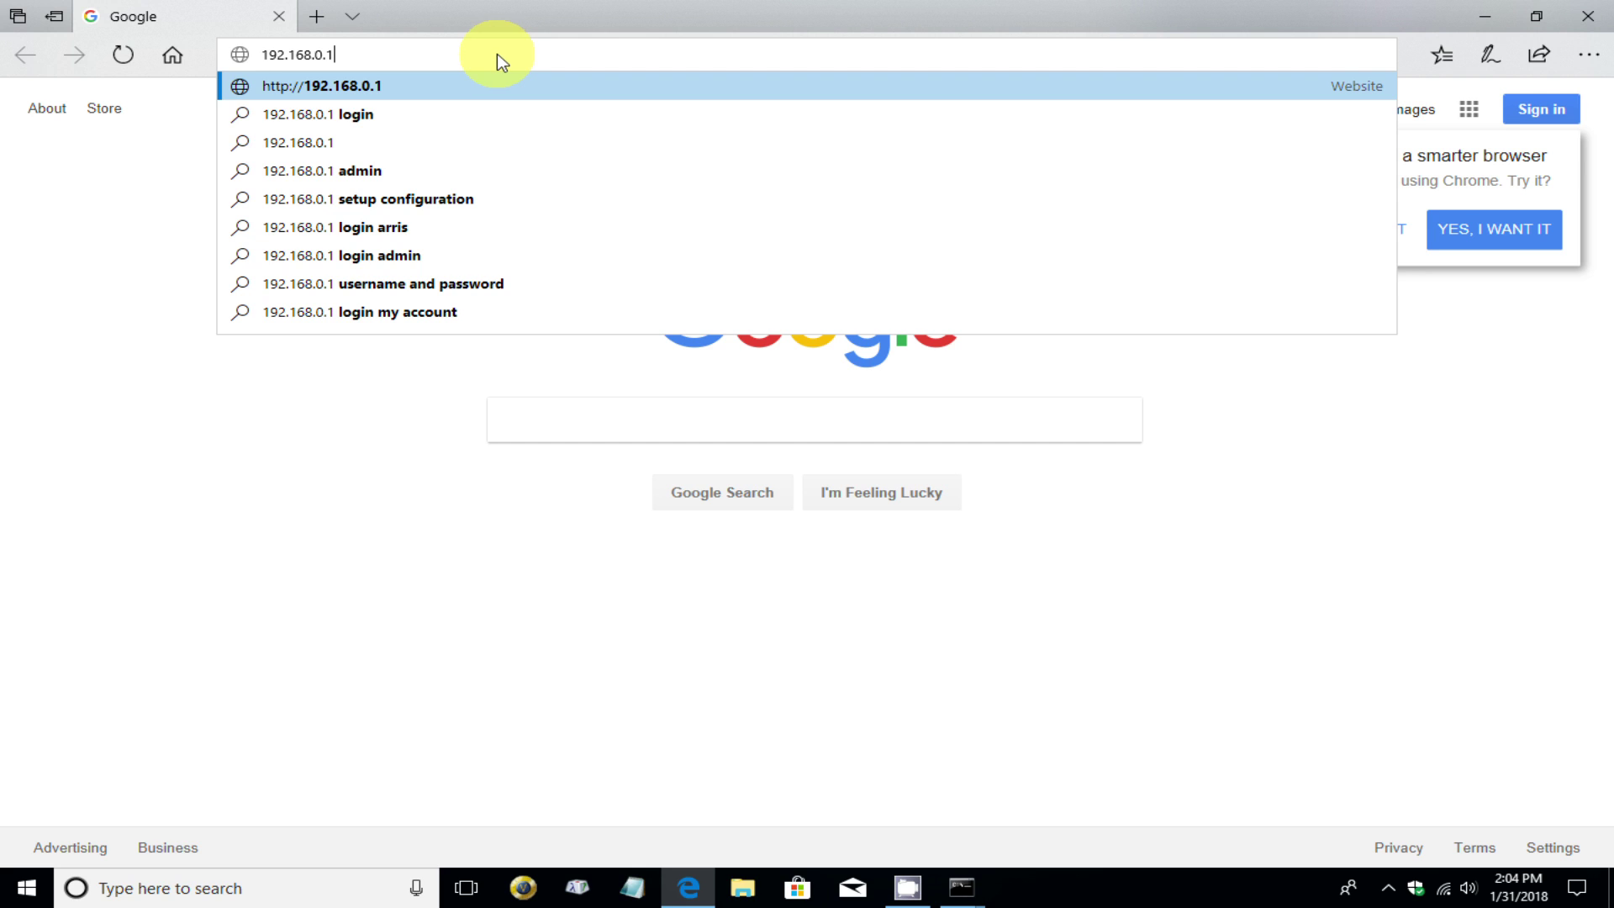
left_click(295, 85)
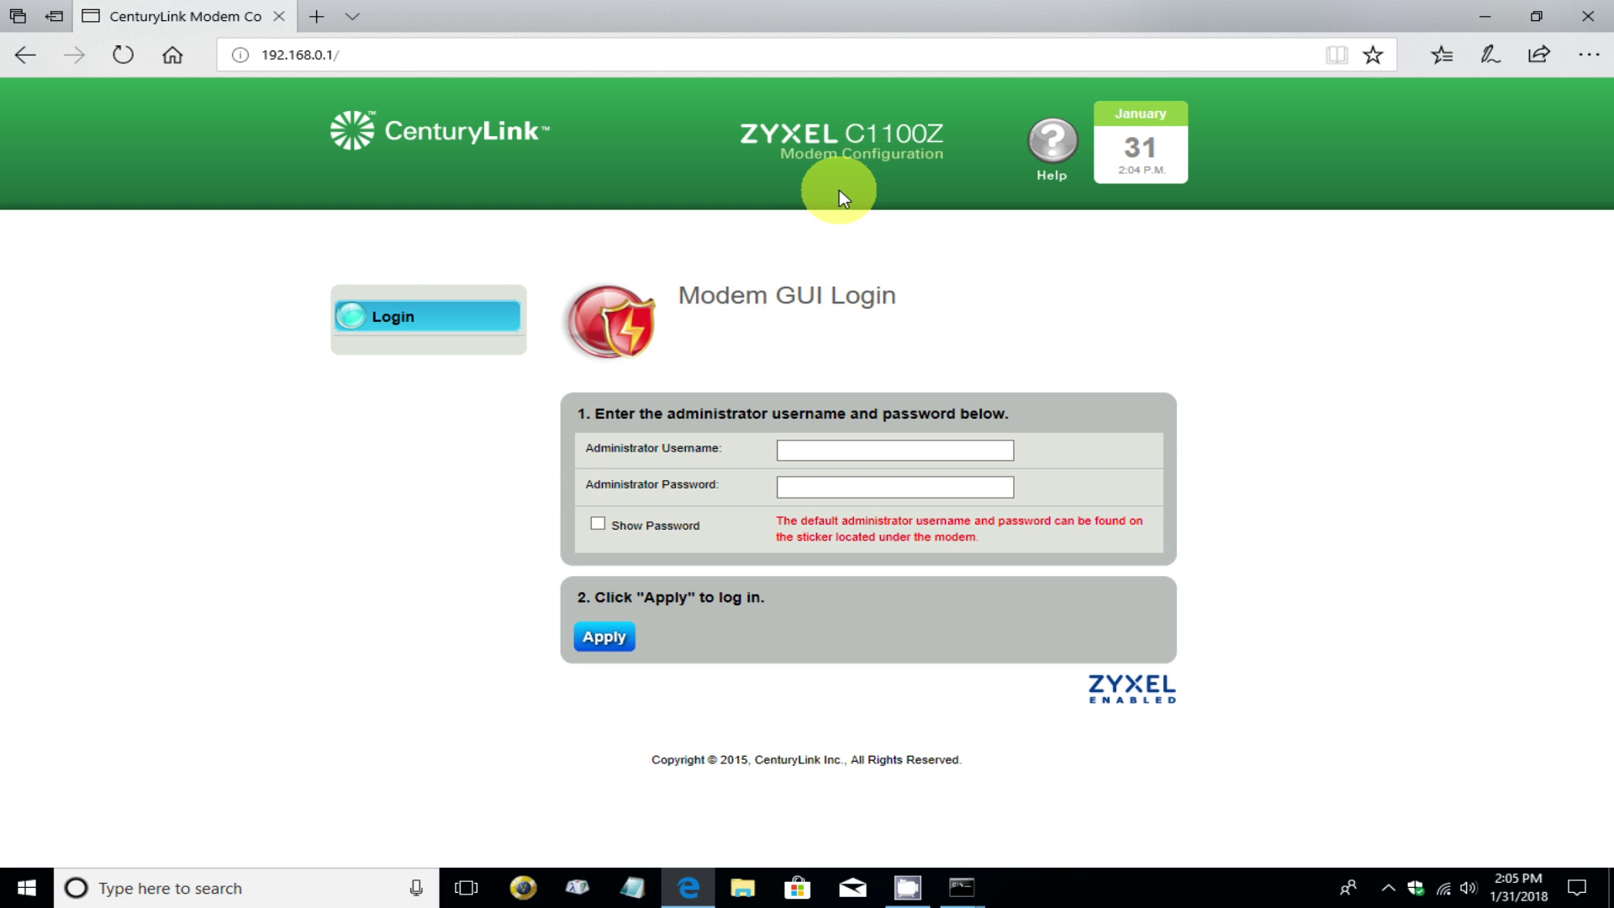
Log in with the administrator username and password from the modem sticker.
left_click(822, 458)
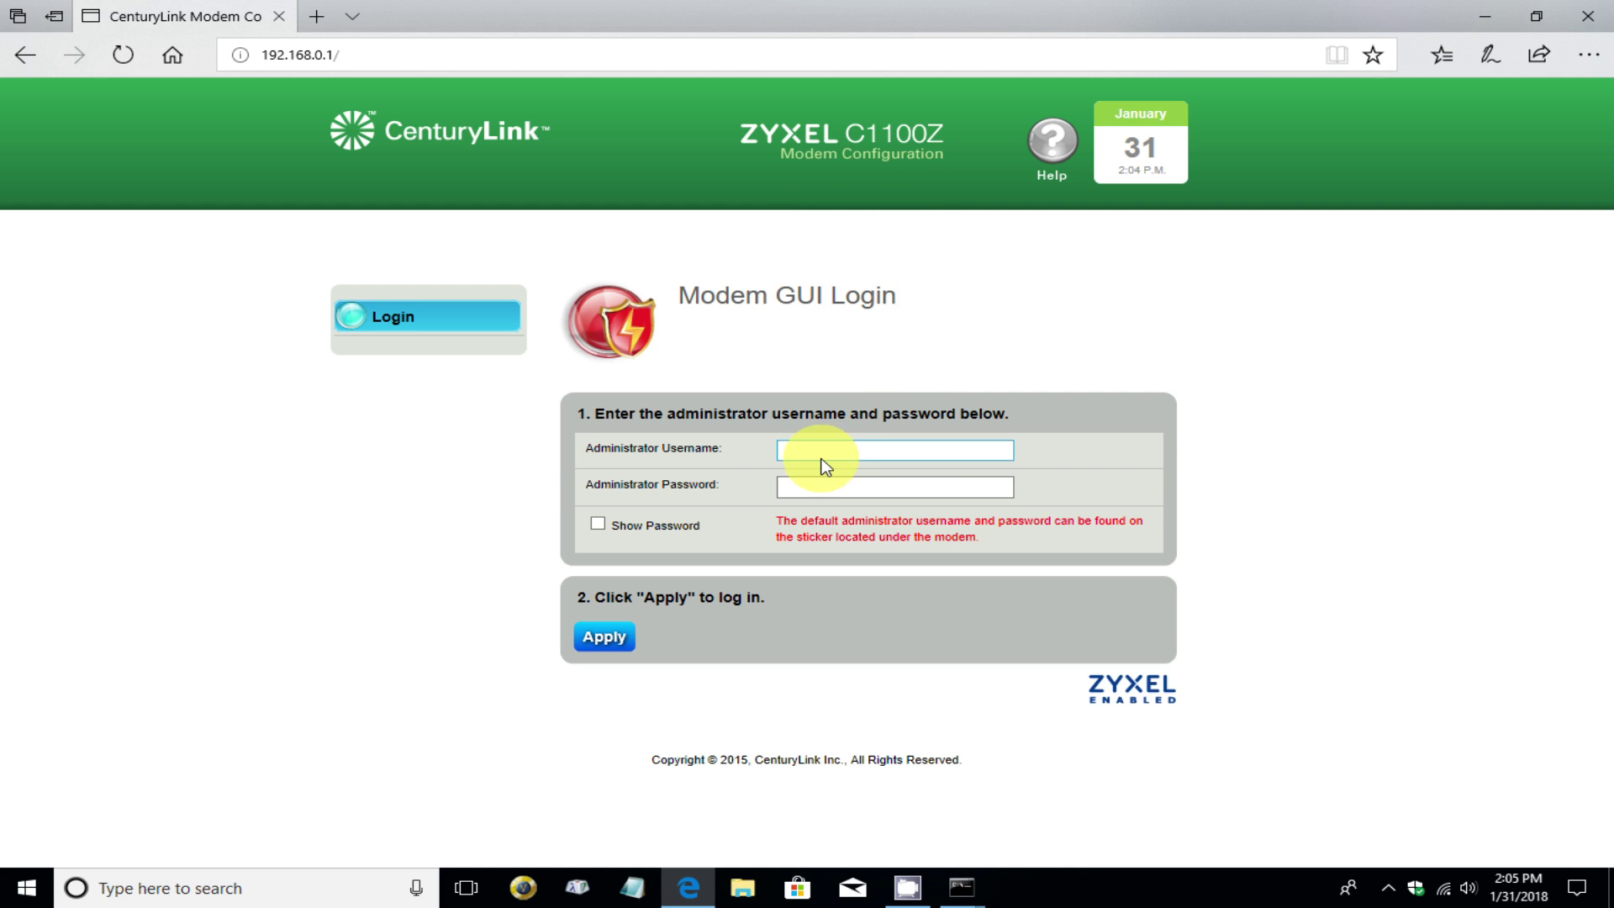
left_click(787, 456)
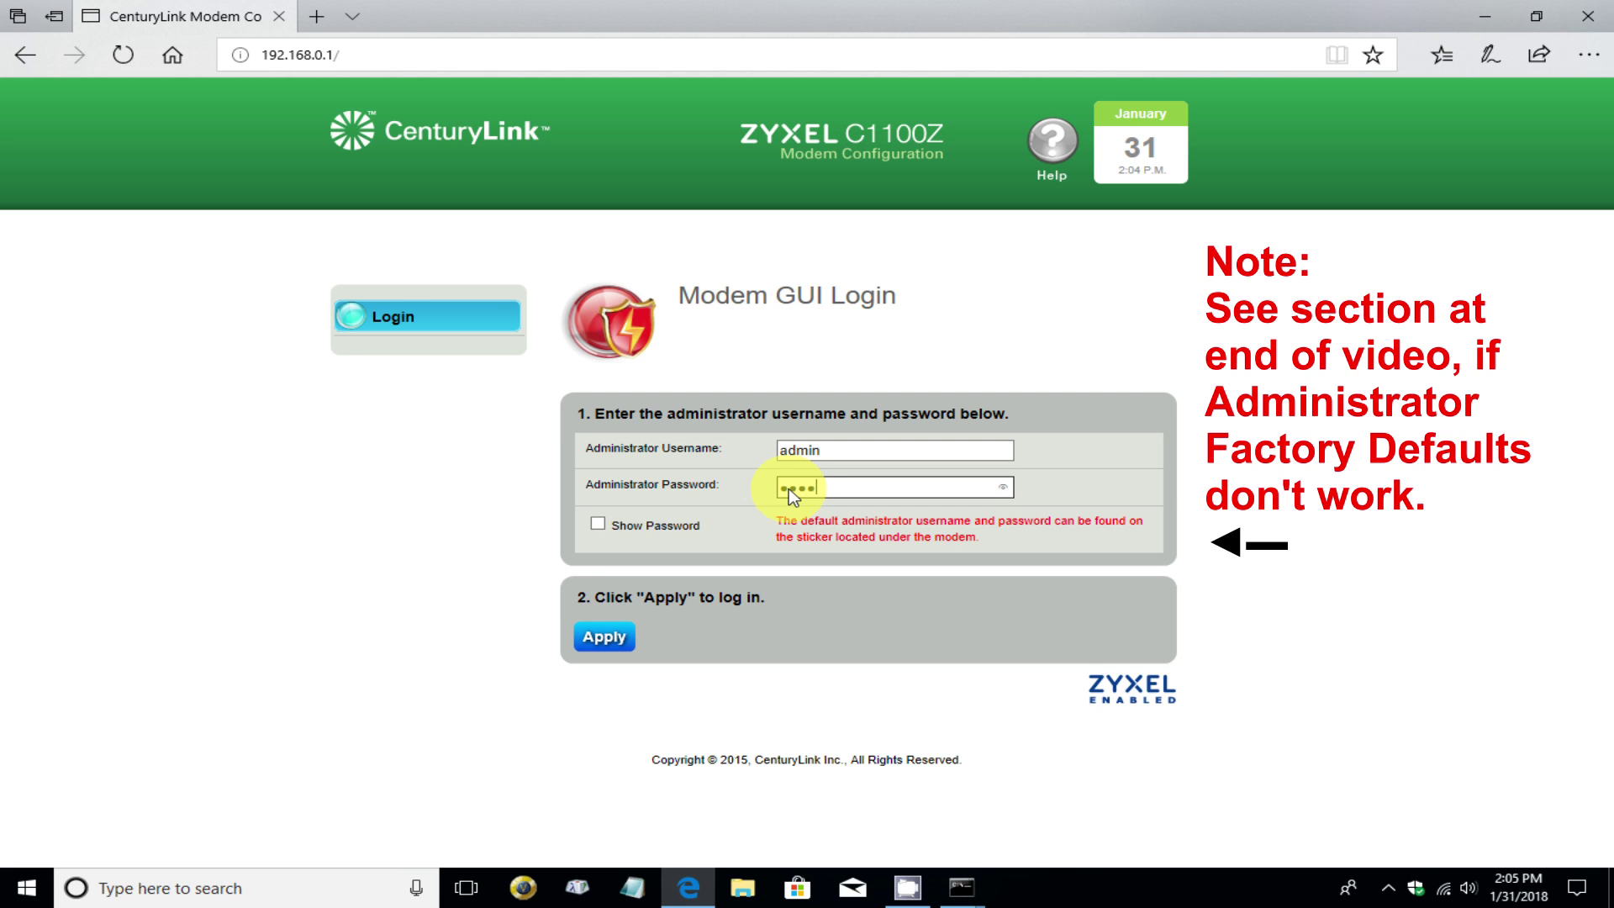
type("****")
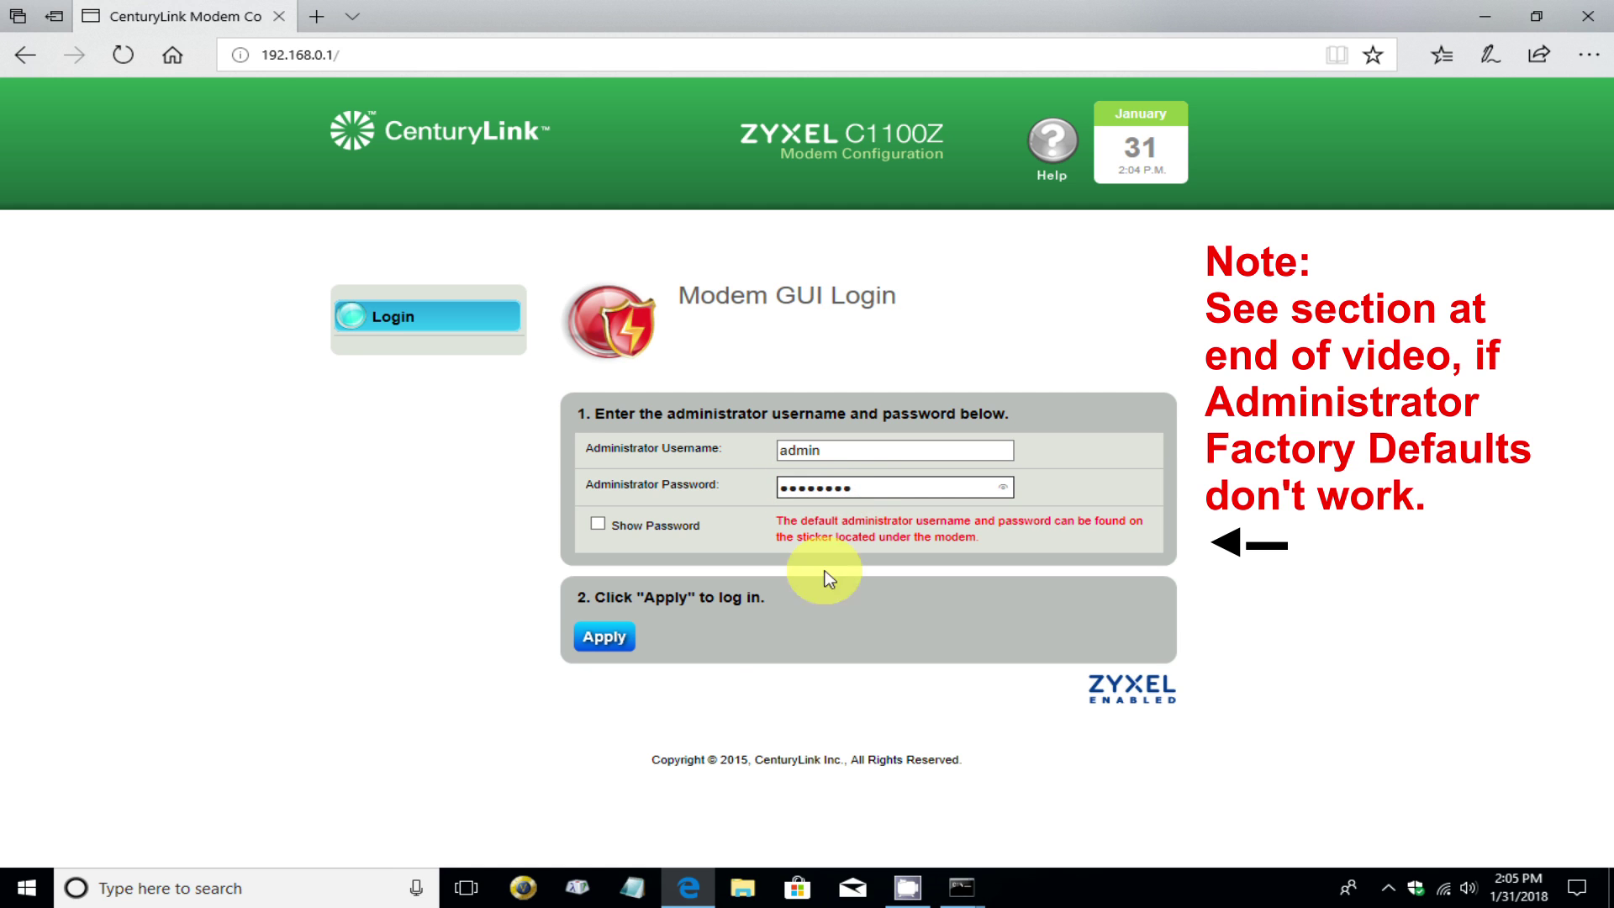
left_click(601, 642)
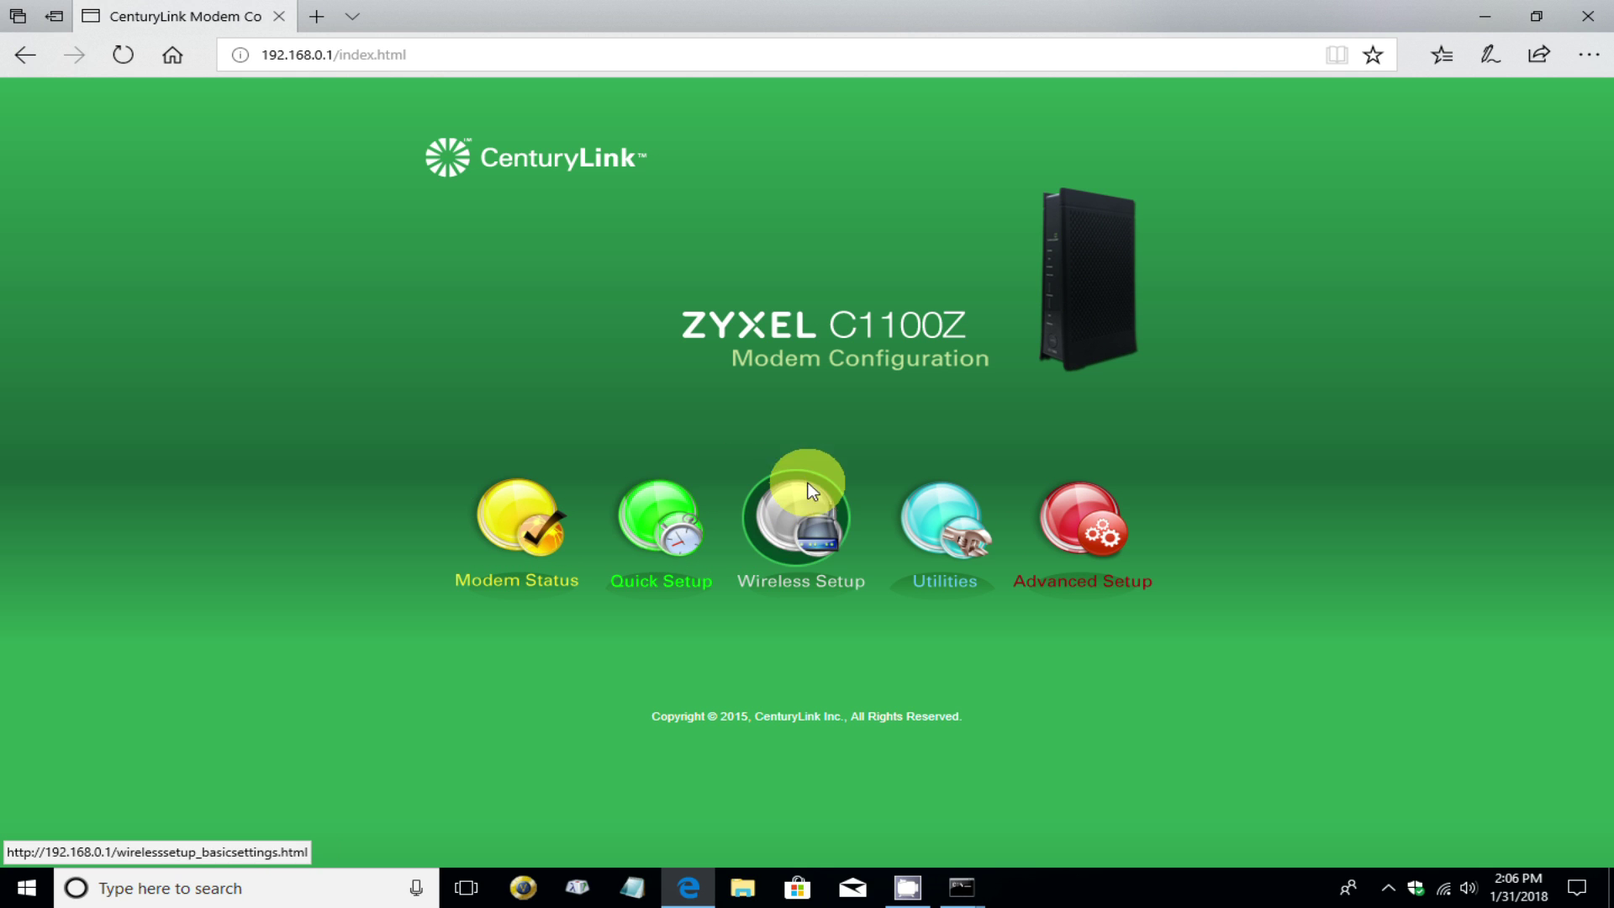
Open Wireless Setup and go to the Wireless Security page for CenturyLink2227.
left_click(798, 533)
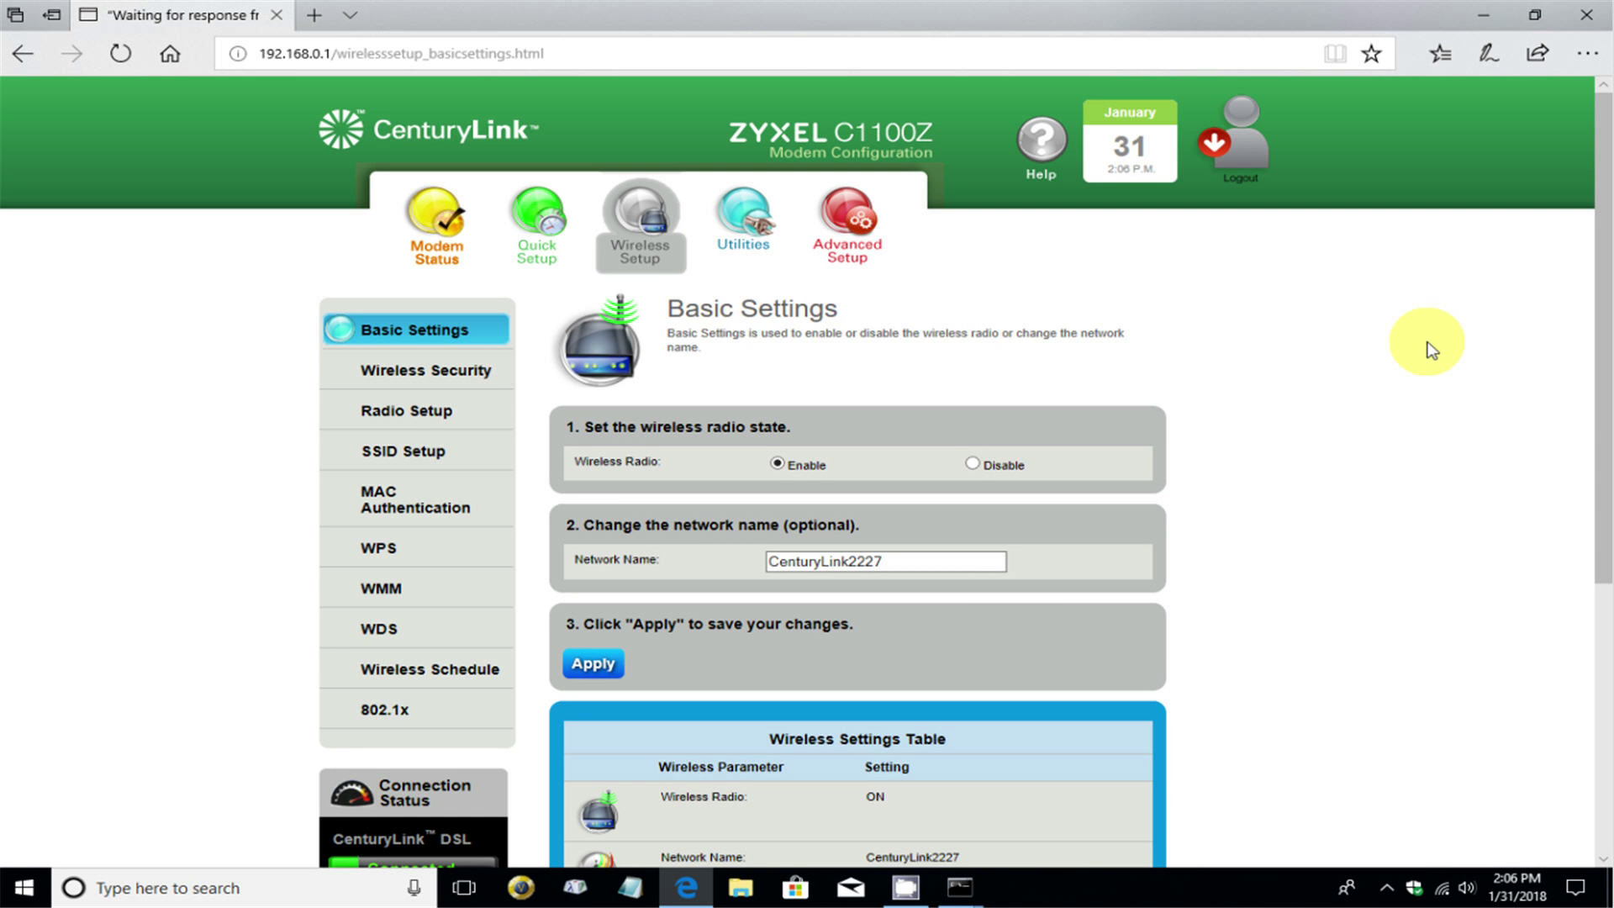
scroll(1097, 687, "down", 5)
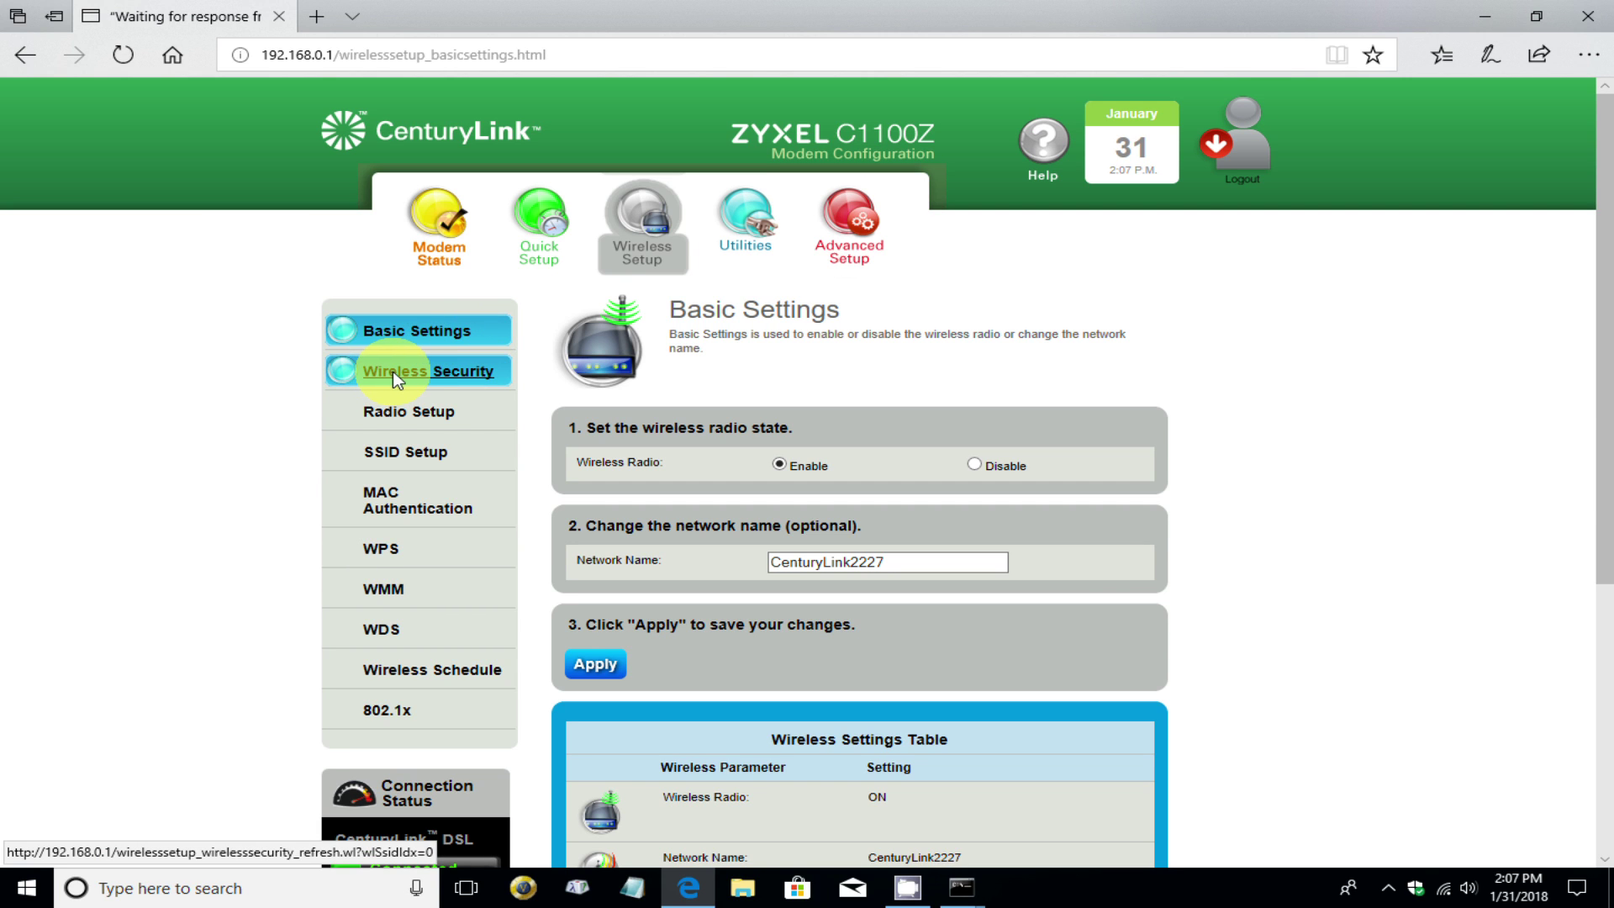
left_click(396, 381)
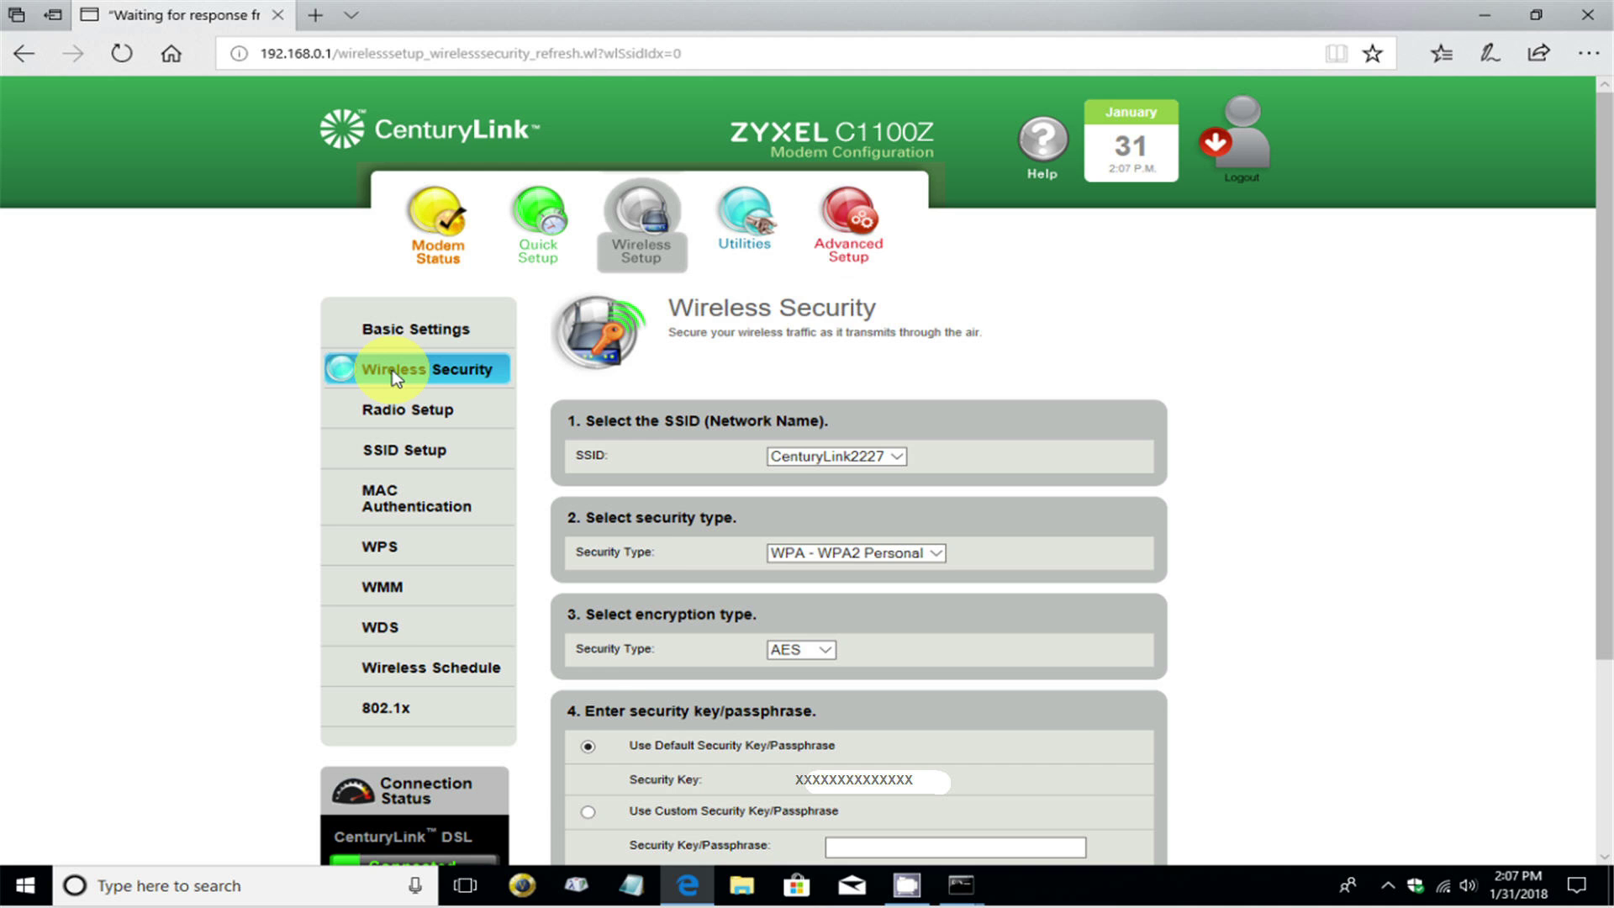
Switch to Use Custom Security Key/Passphrase with the new passphrase and apply it.
scroll(395, 378, "down", 3)
left_click(588, 551)
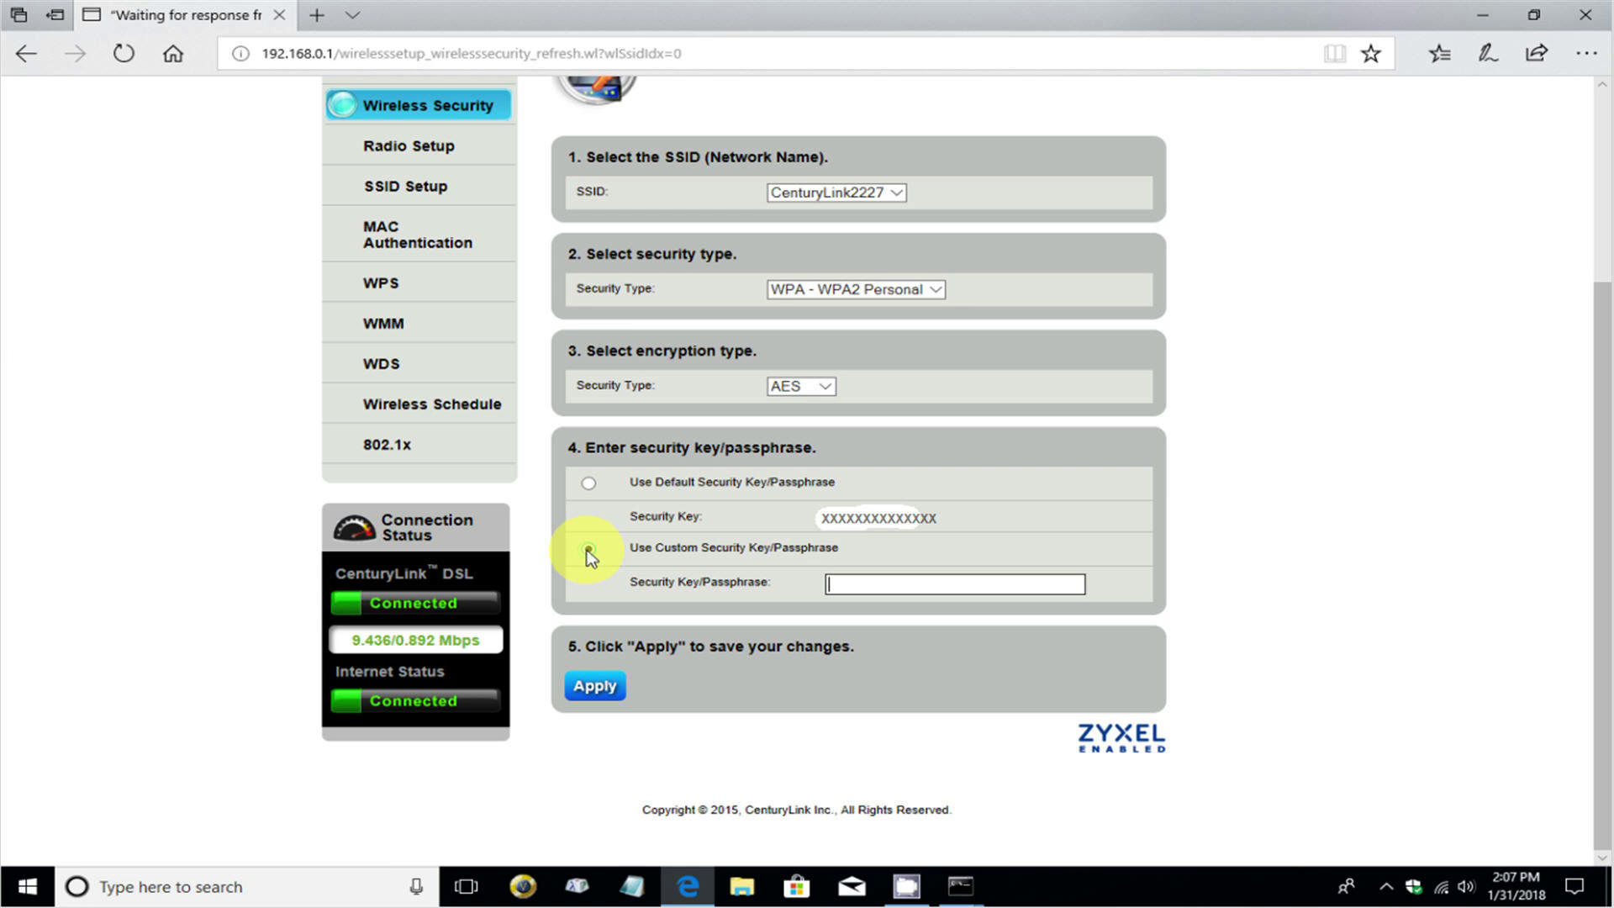
left_click(592, 688)
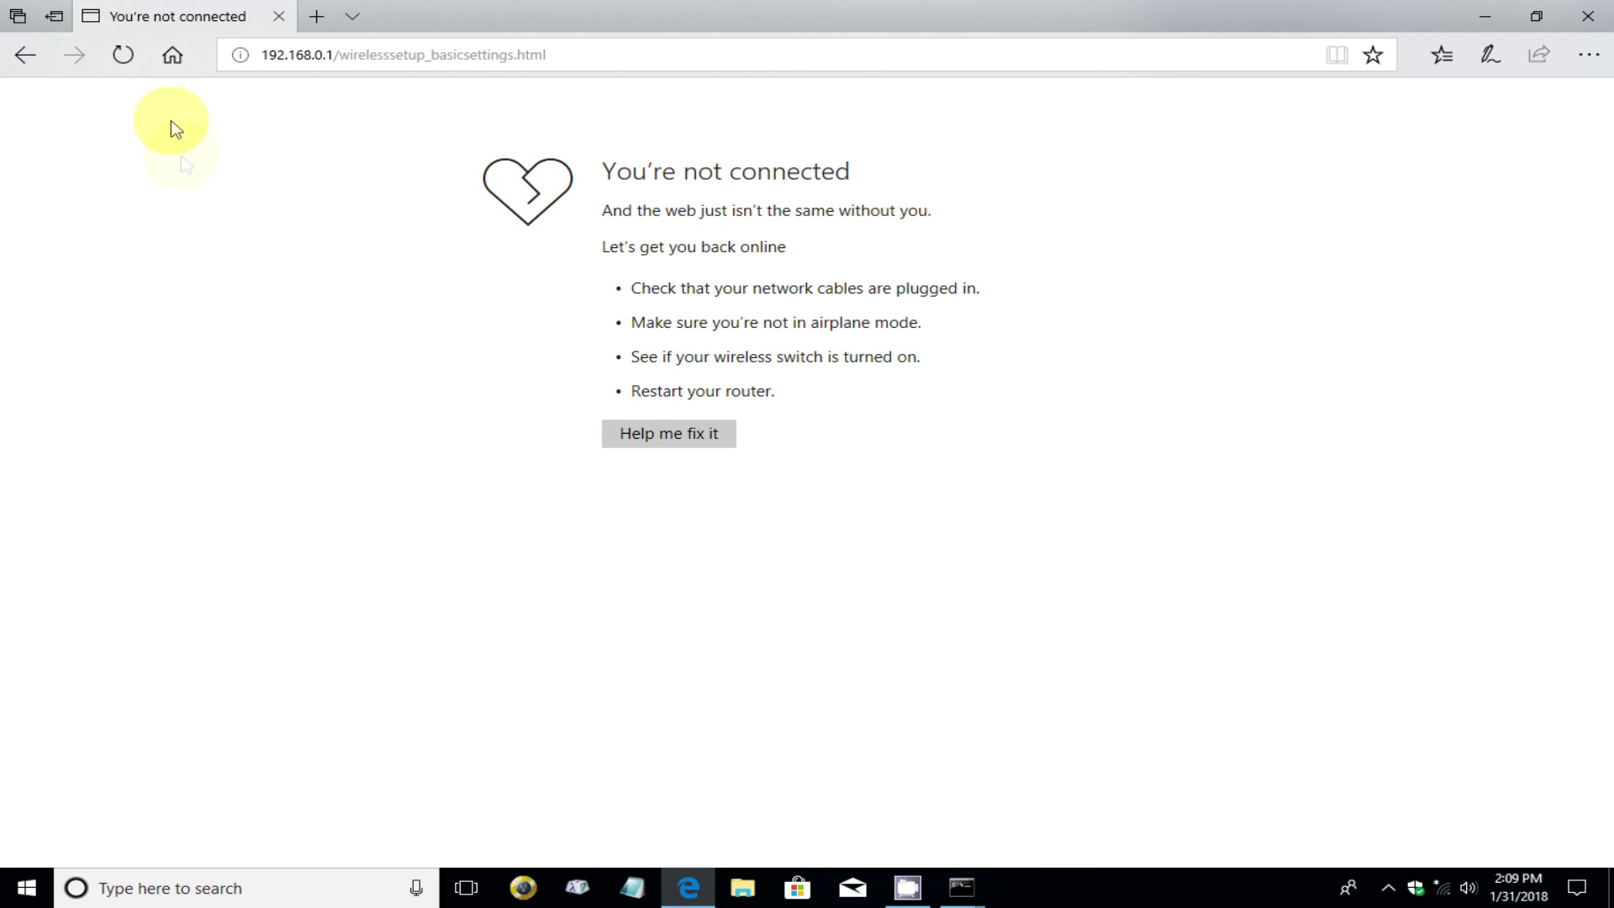
Start connecting to CenturyLink2227 with Connect automatically turned off.
left_click(171, 58)
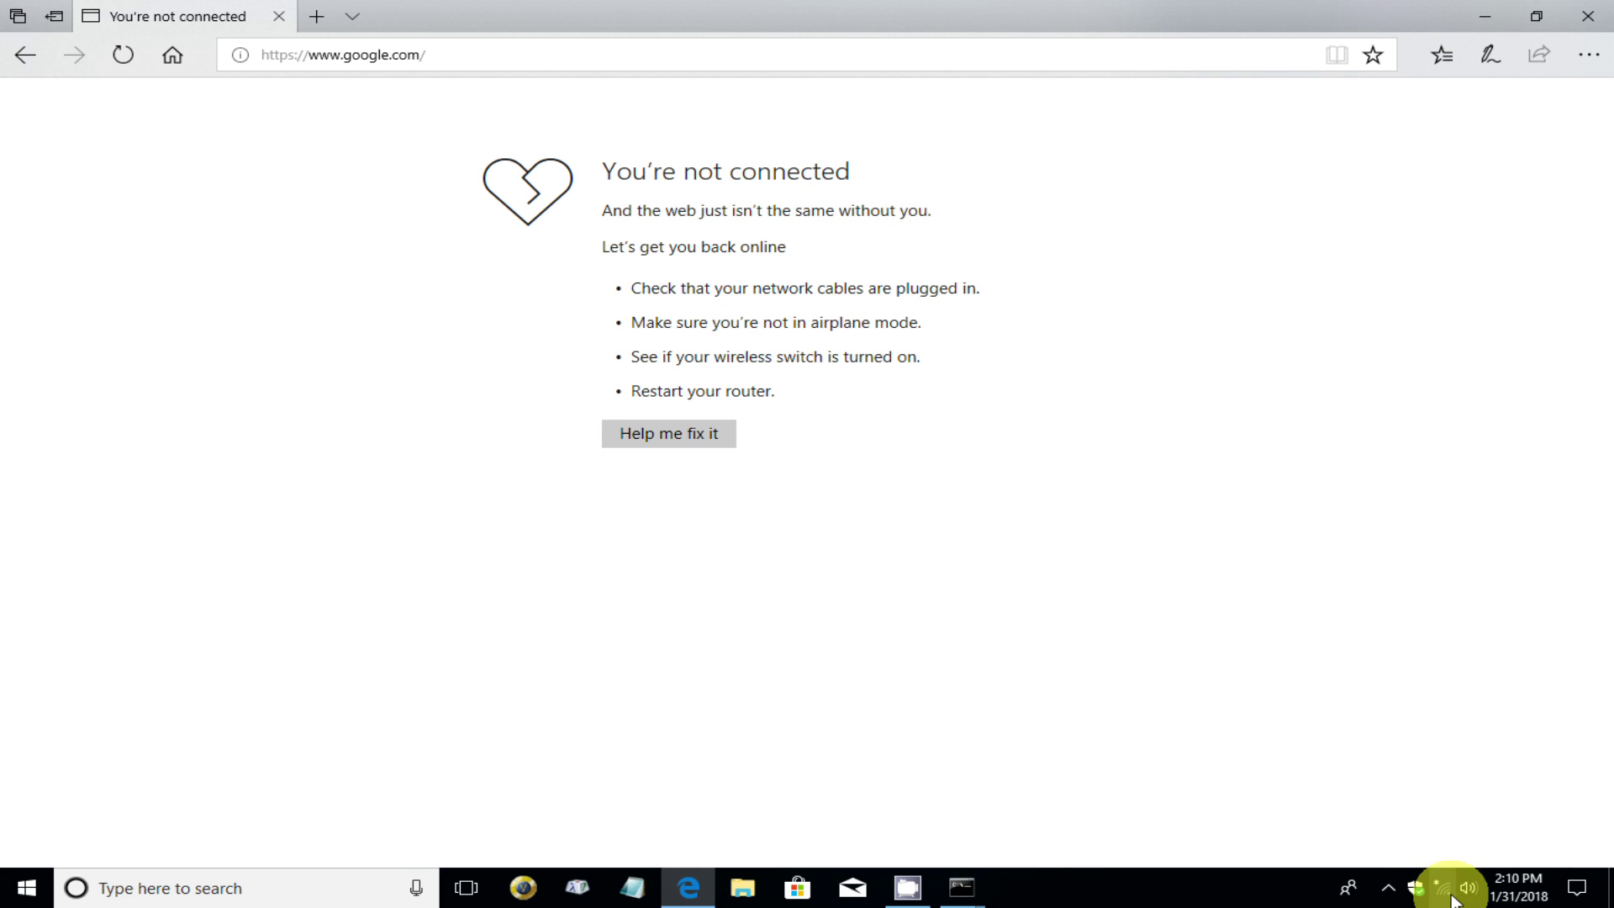
mouse_move(1450, 899)
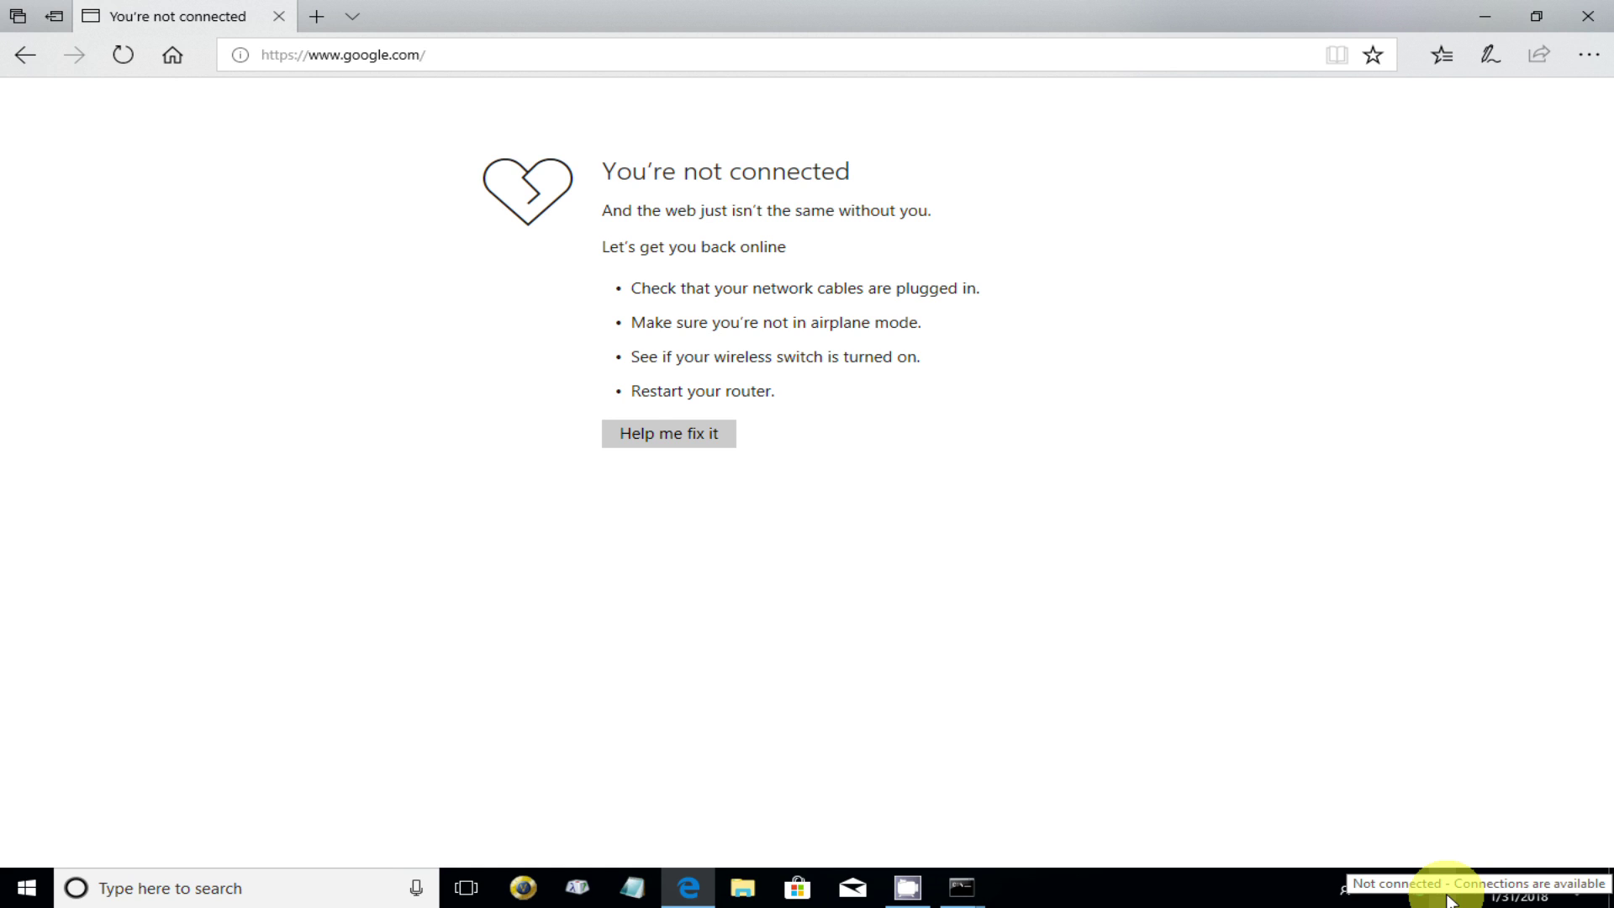
left_click(1450, 899)
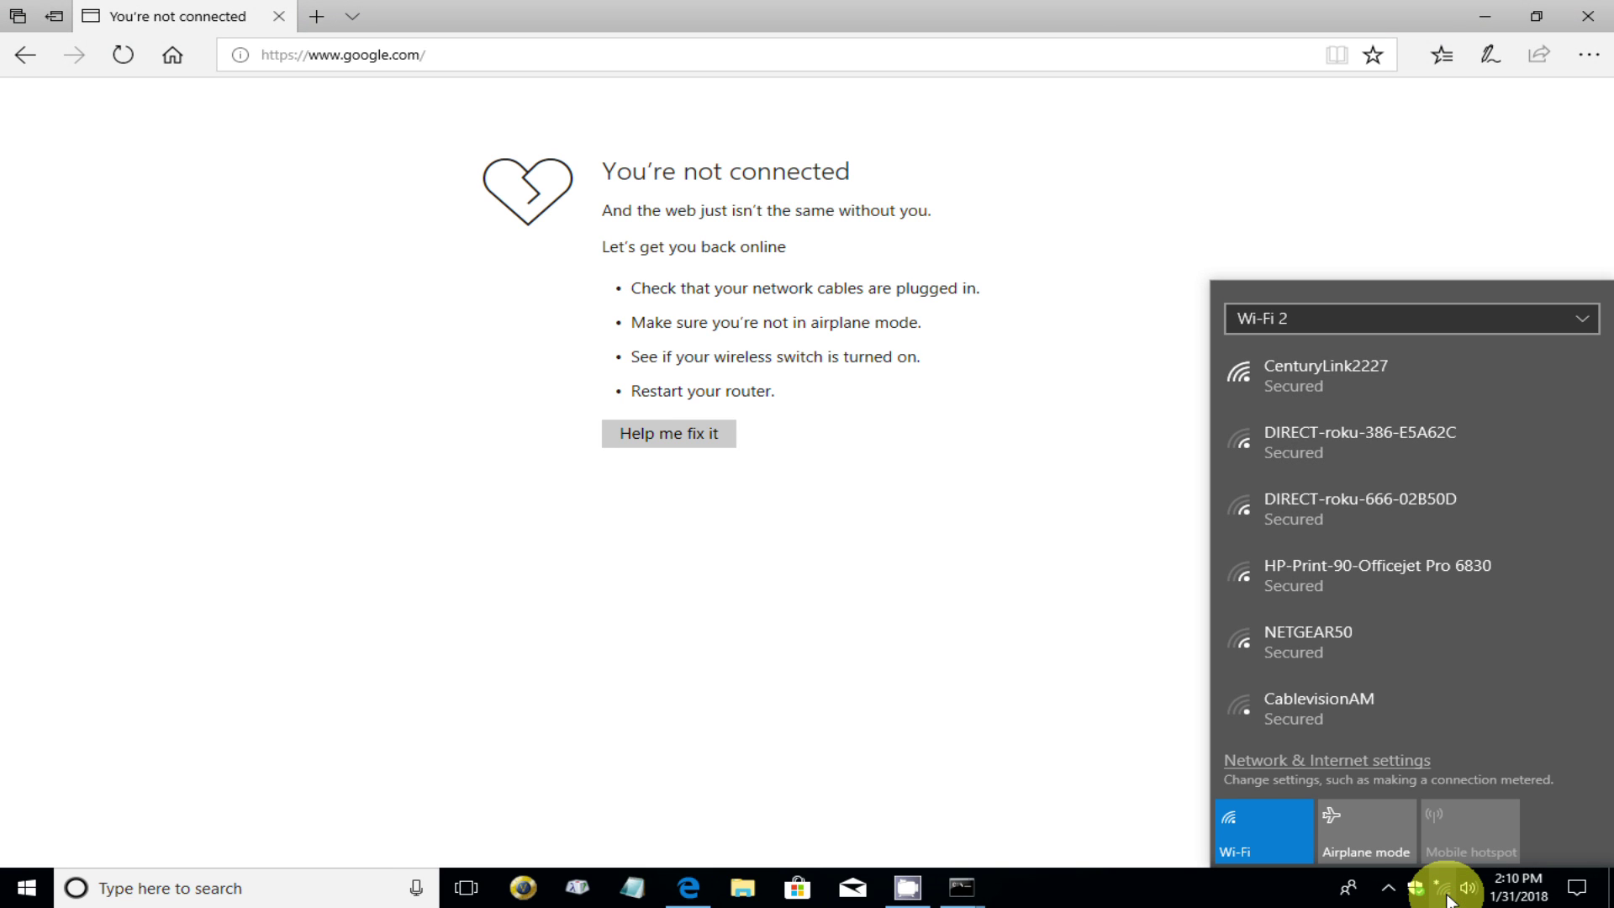
left_click(1353, 367)
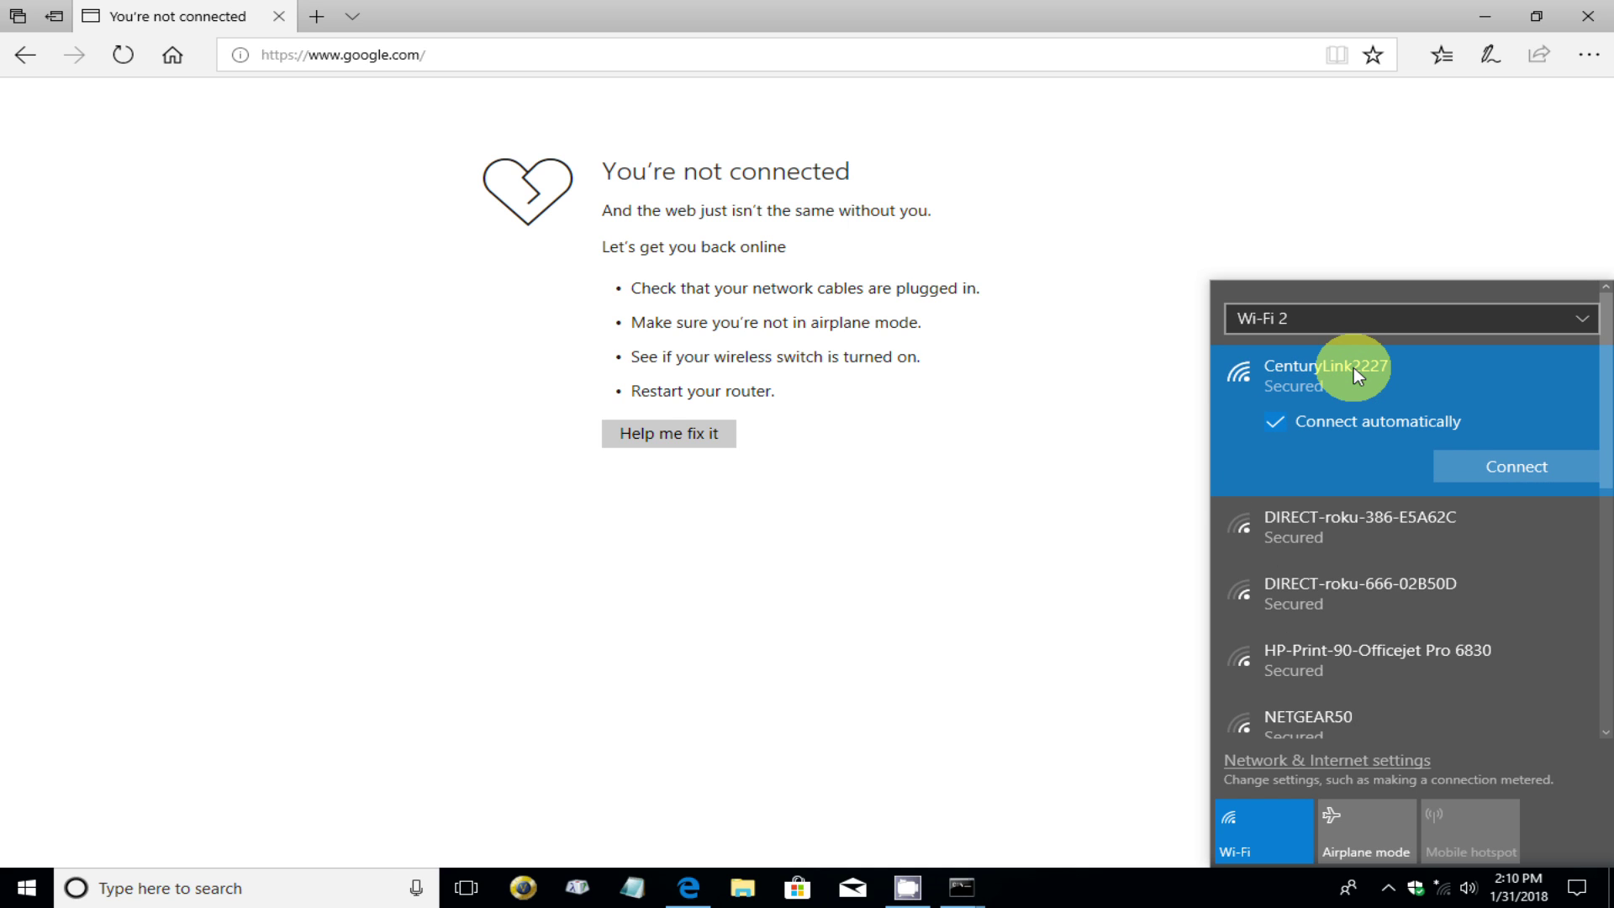
left_click(1362, 424)
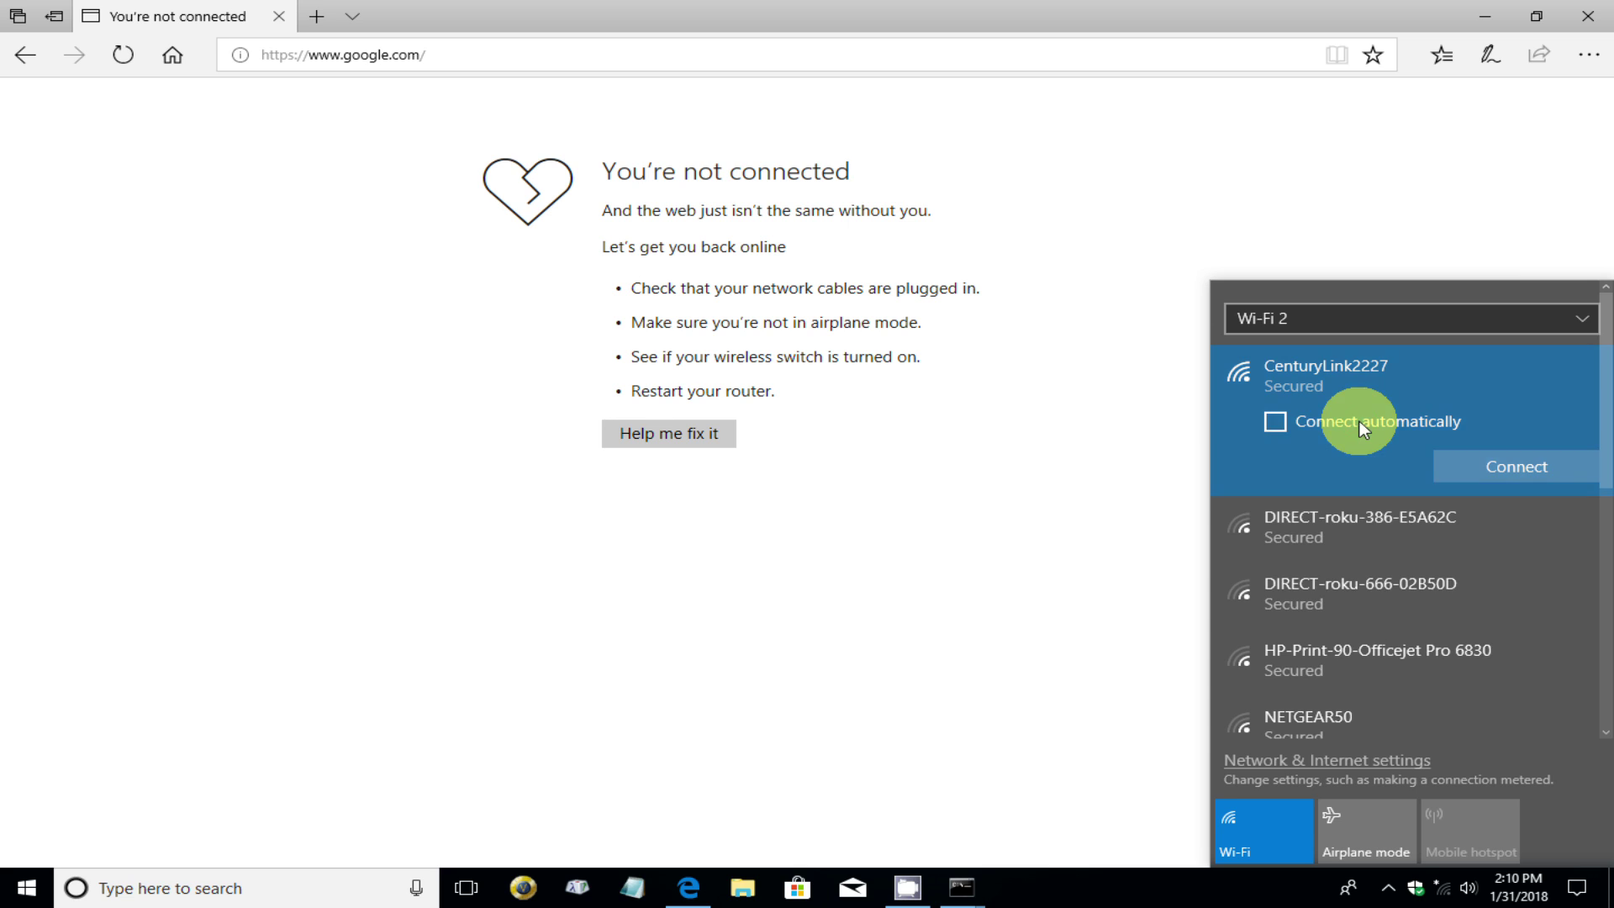
left_click(1484, 467)
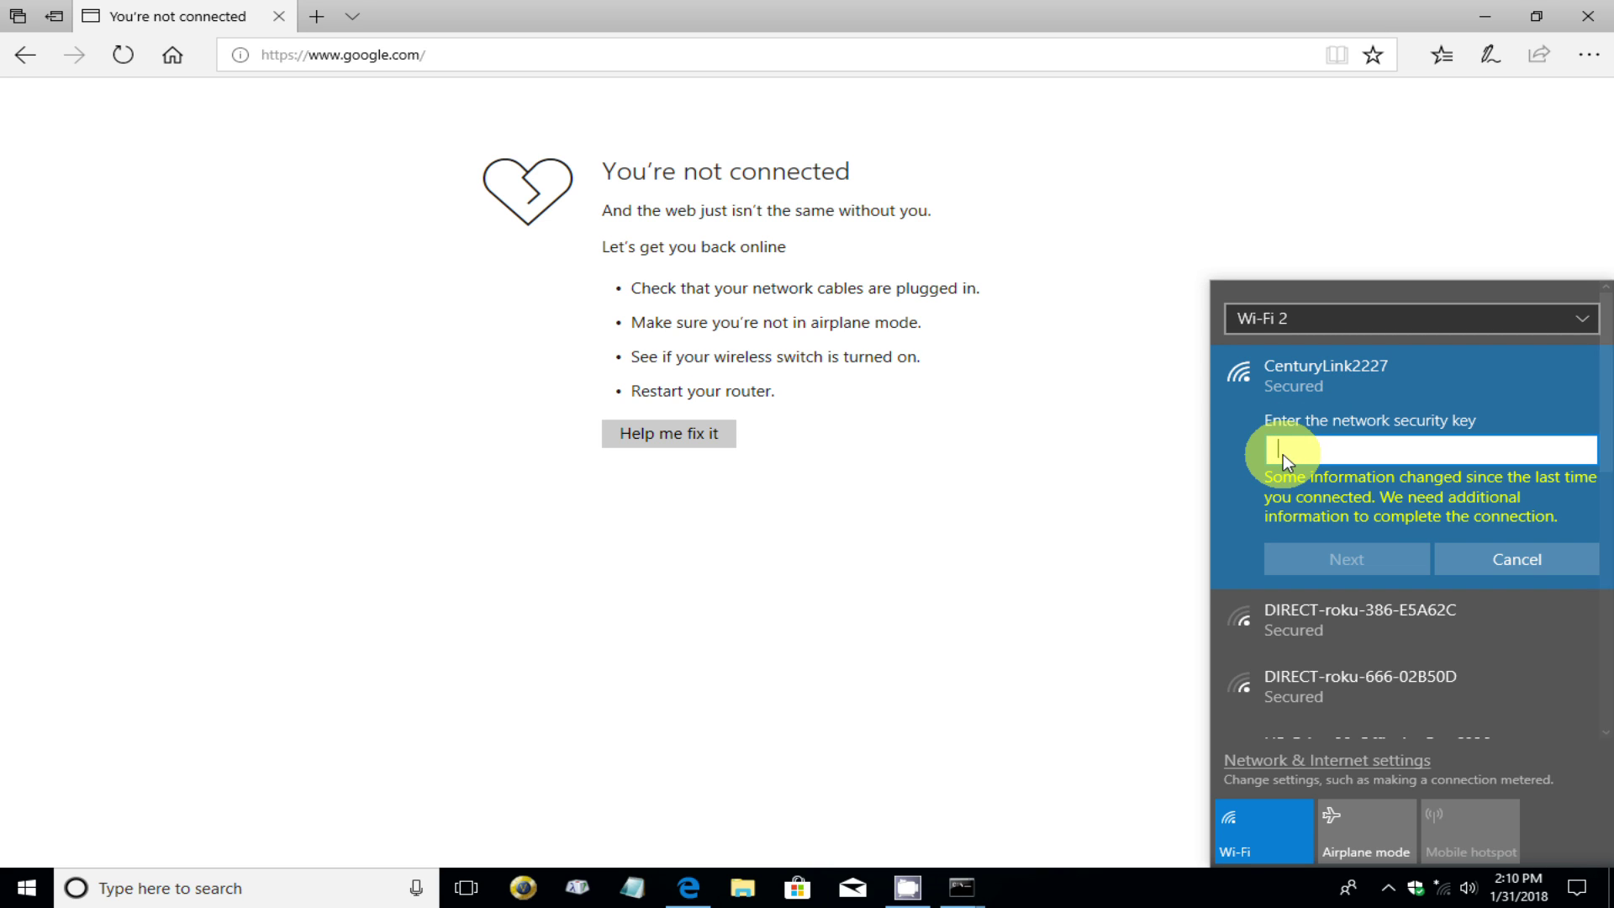
Enter and verify the new security key to connect, then close the network list.
type("••••••••")
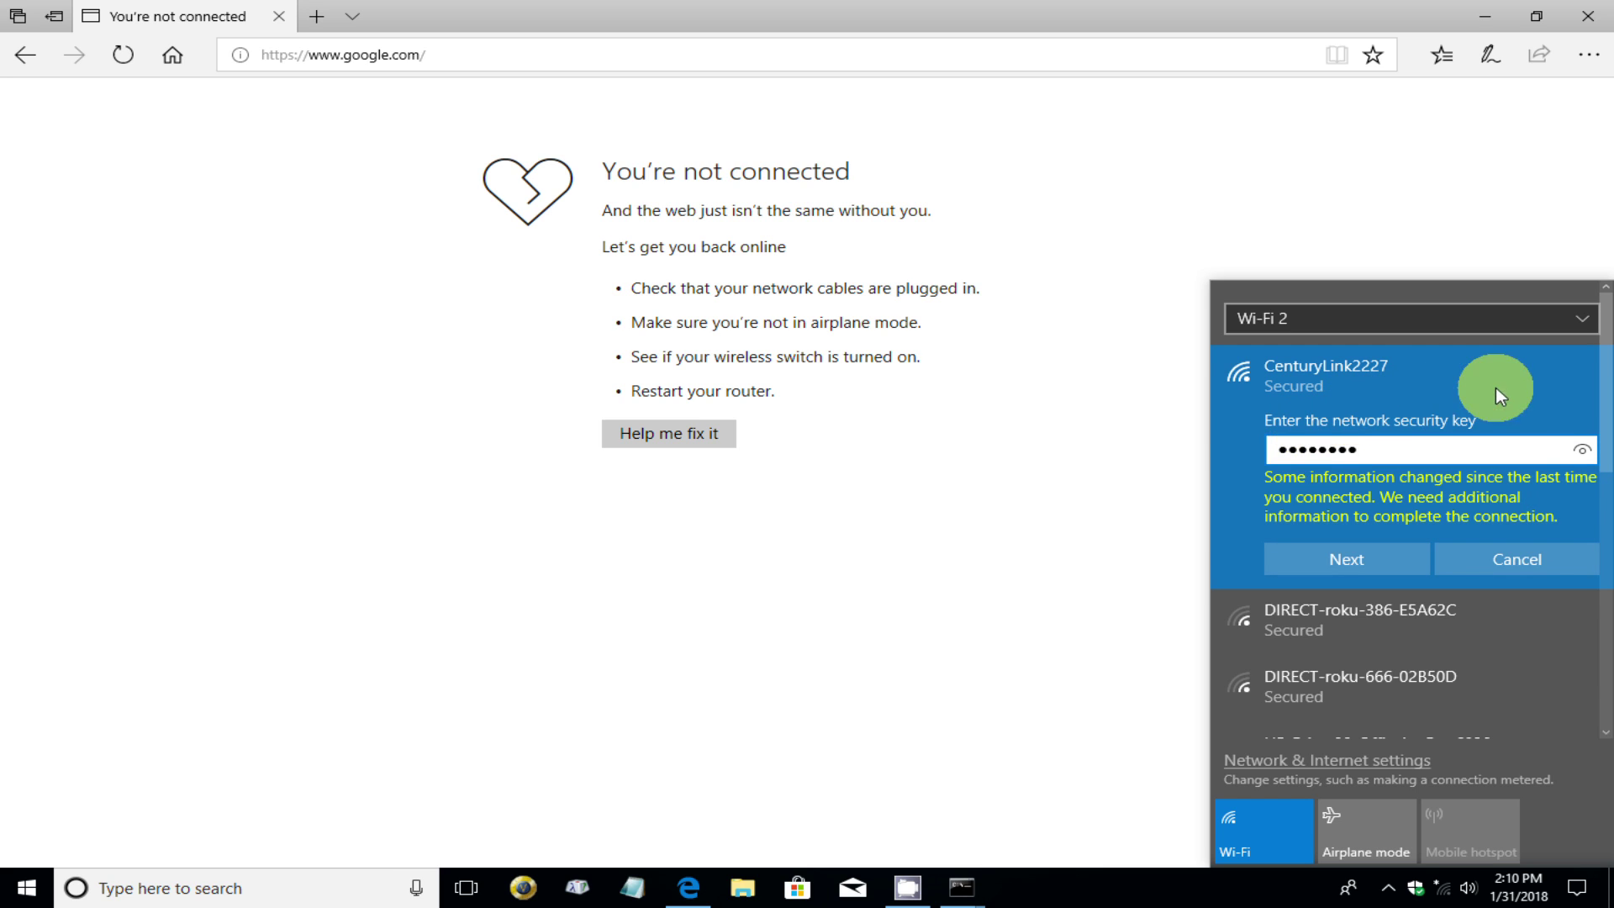
left_click(1582, 450)
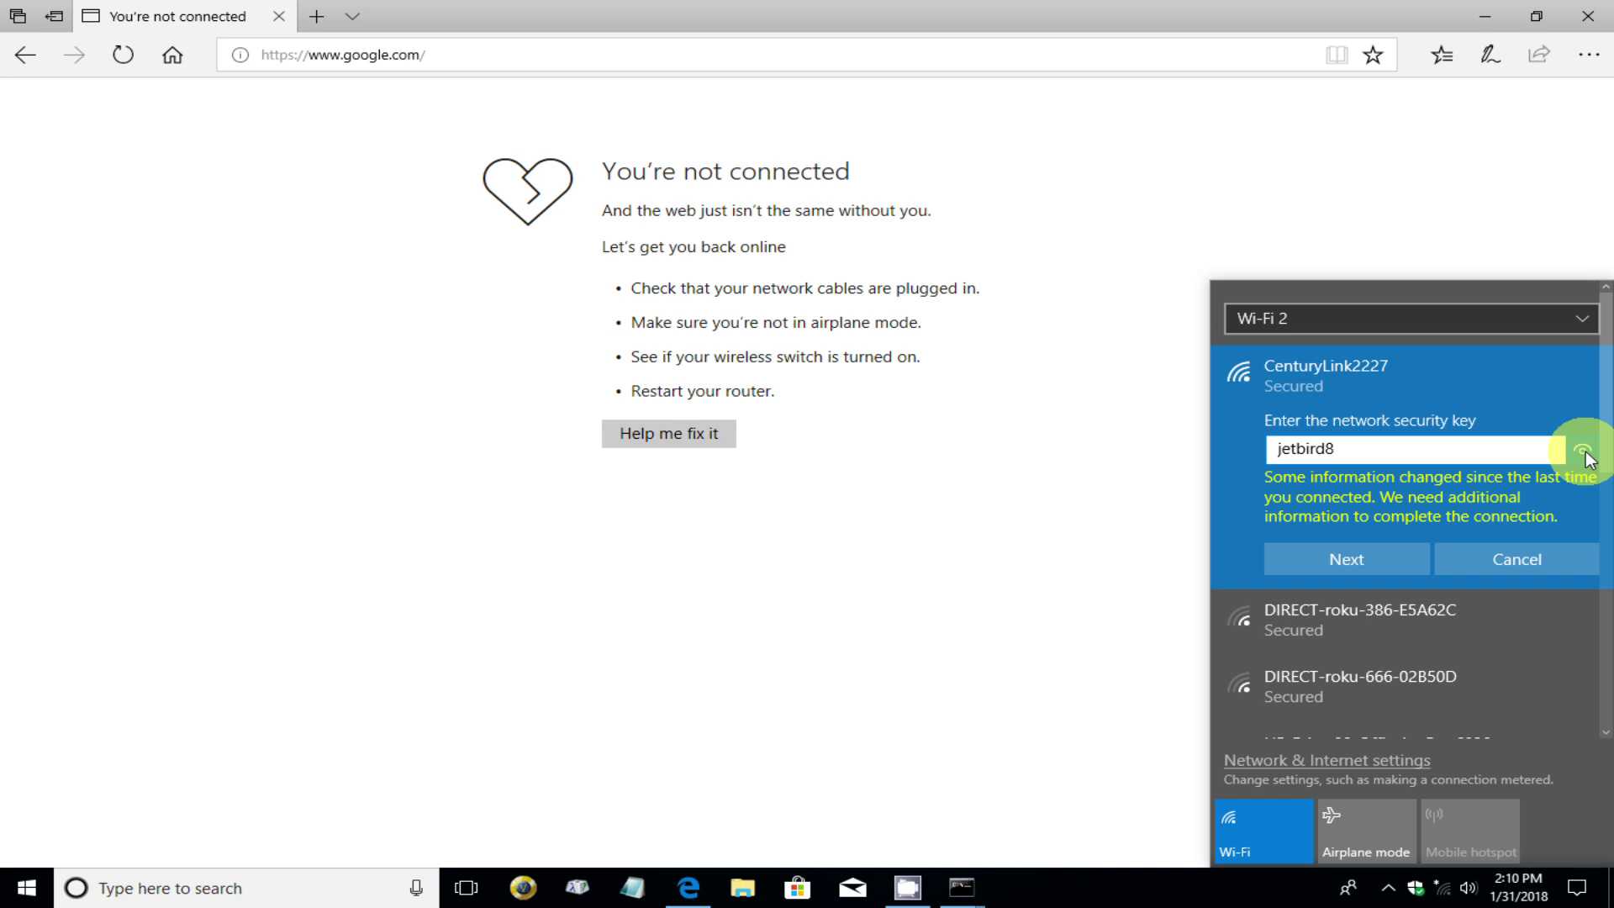
left_click_drag(1585, 456, 1585, 457)
left_click(1364, 553)
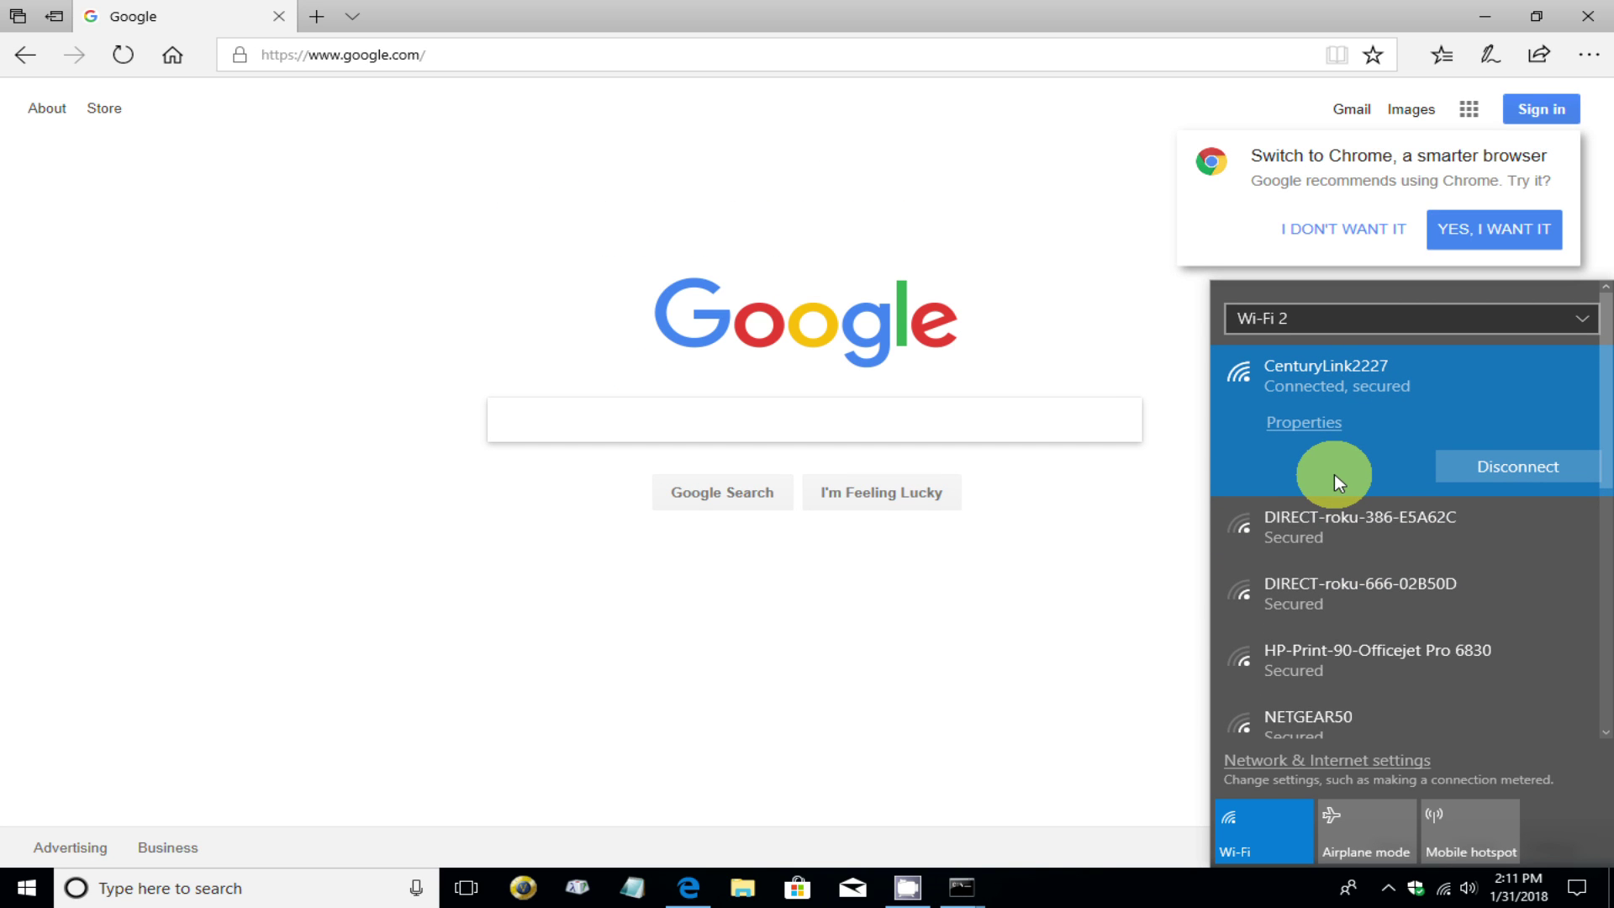
left_click(576, 185)
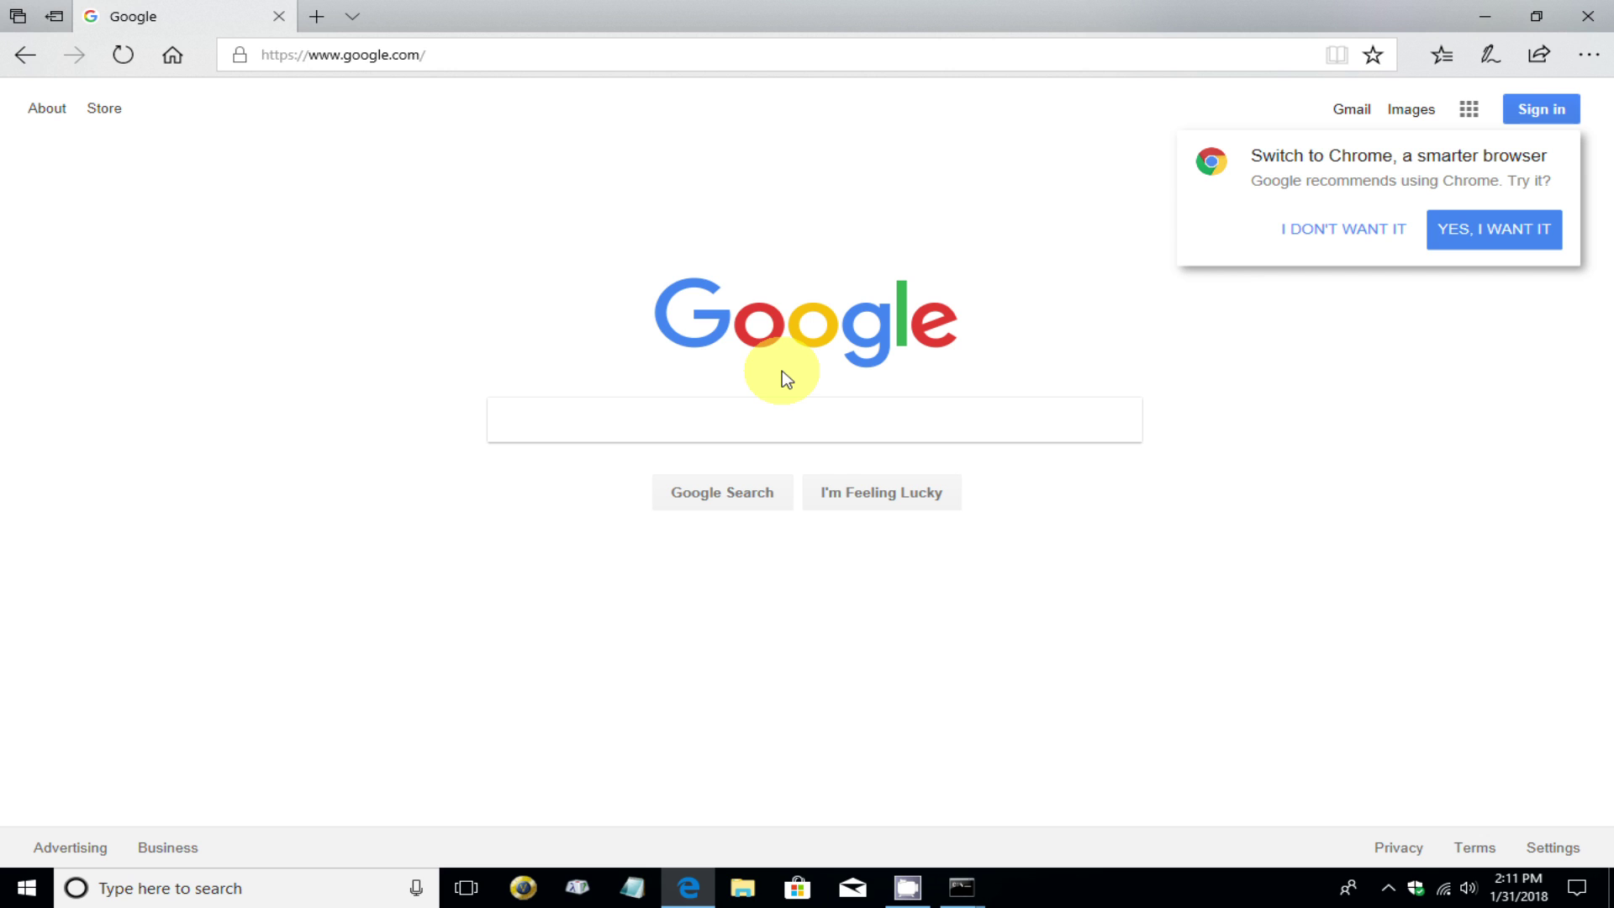
Paste 192.168.0.1 into Edge's address bar to reload the modem configuration page.
left_click(452, 61)
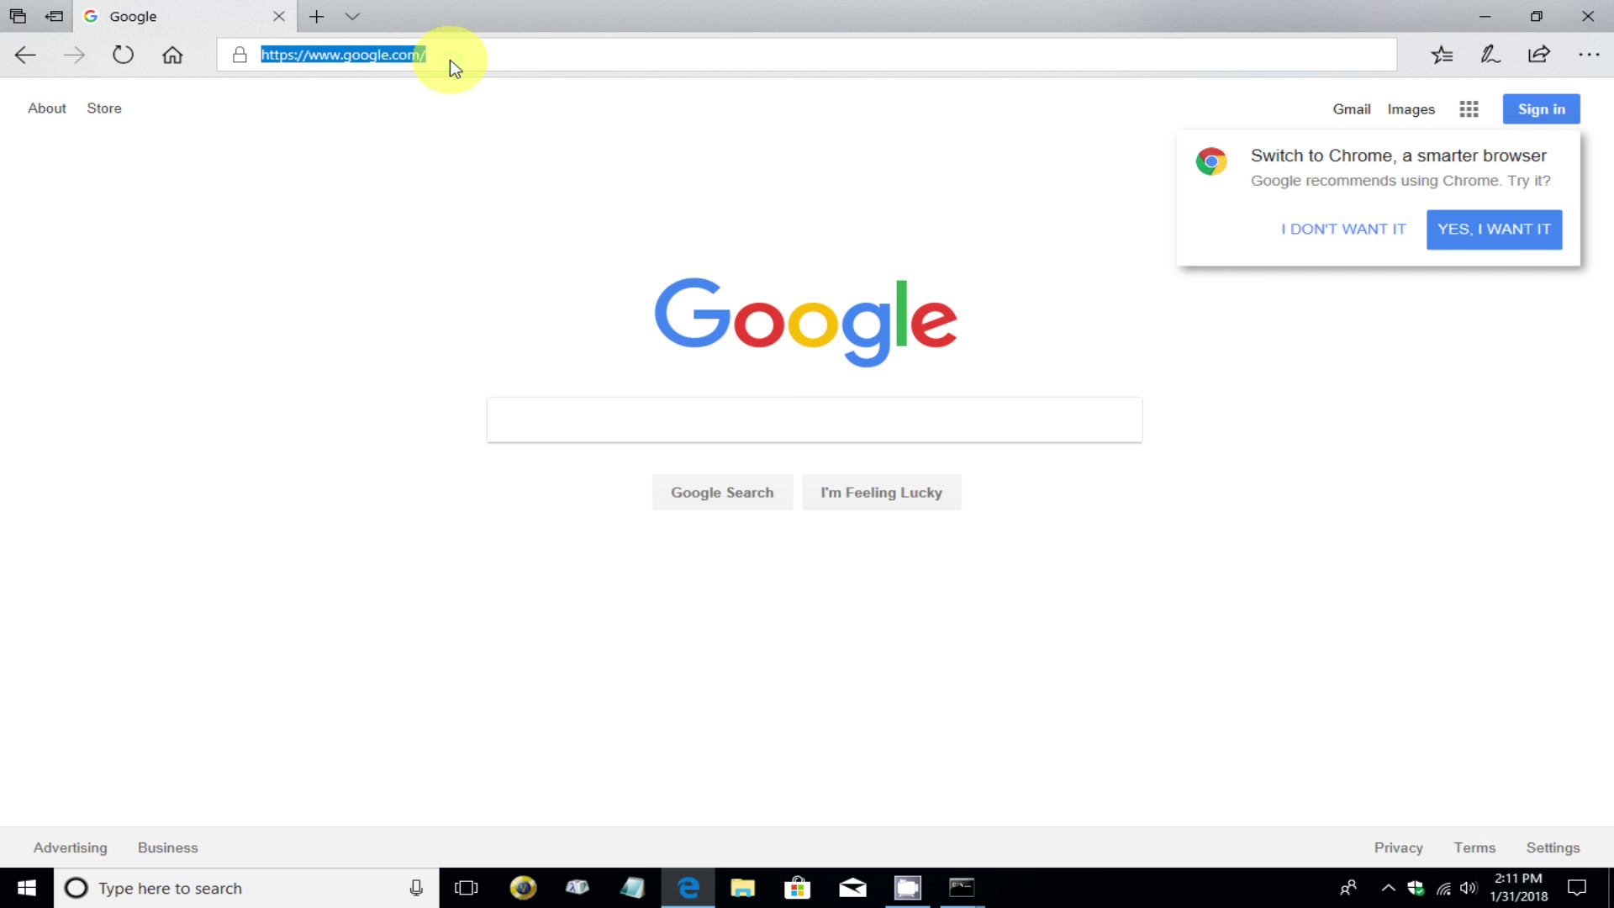
right_click(454, 68)
left_click(442, 158)
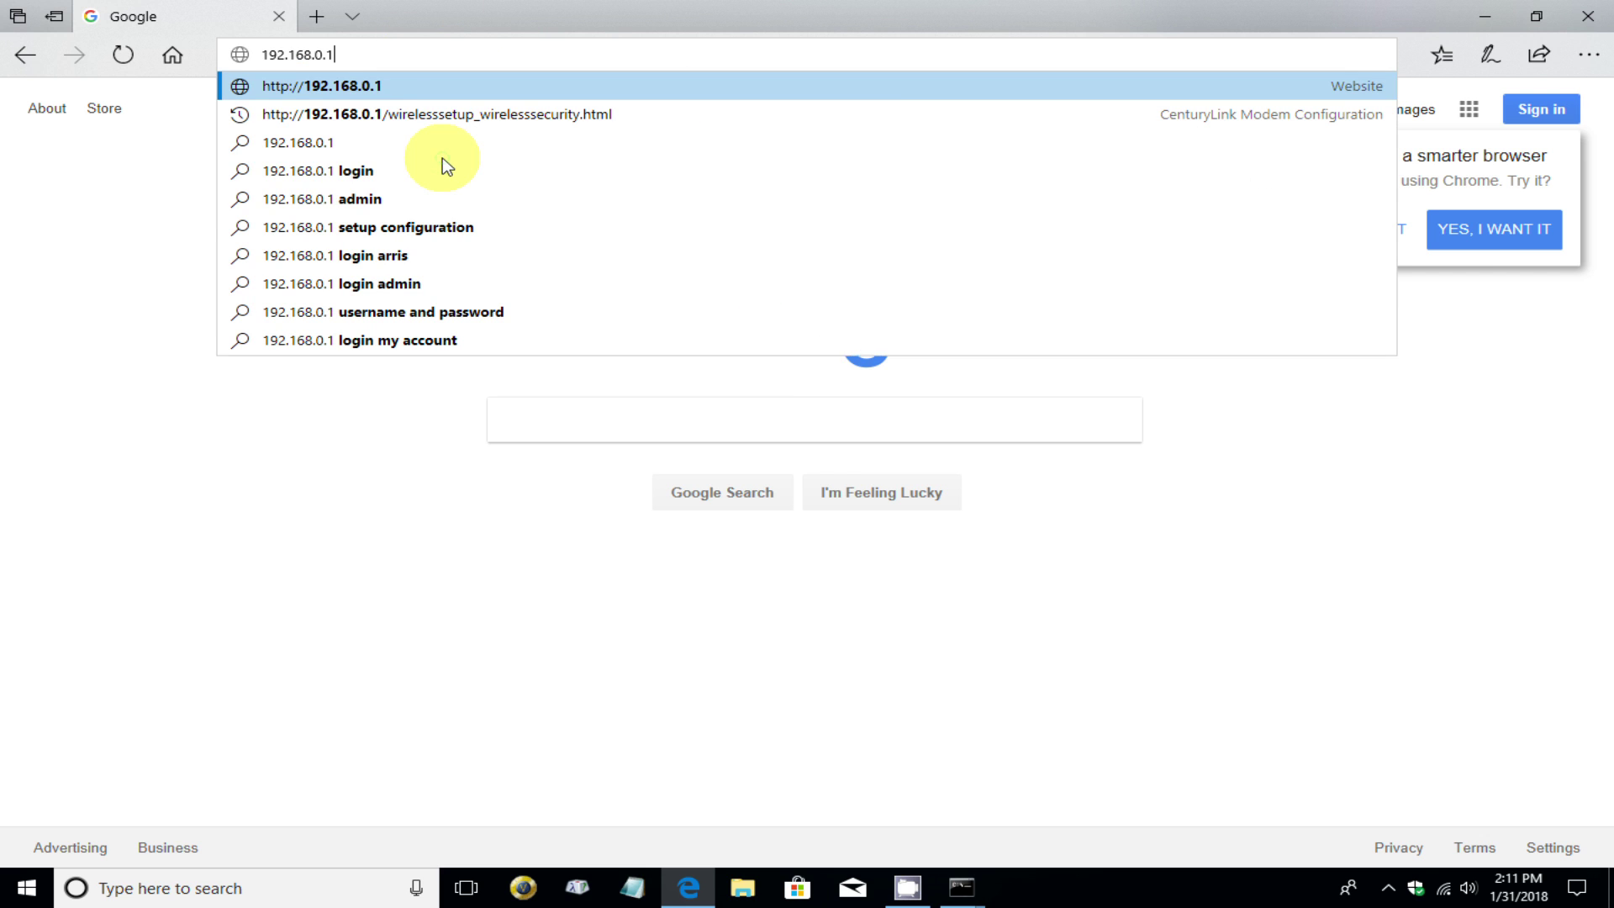
key("Return")
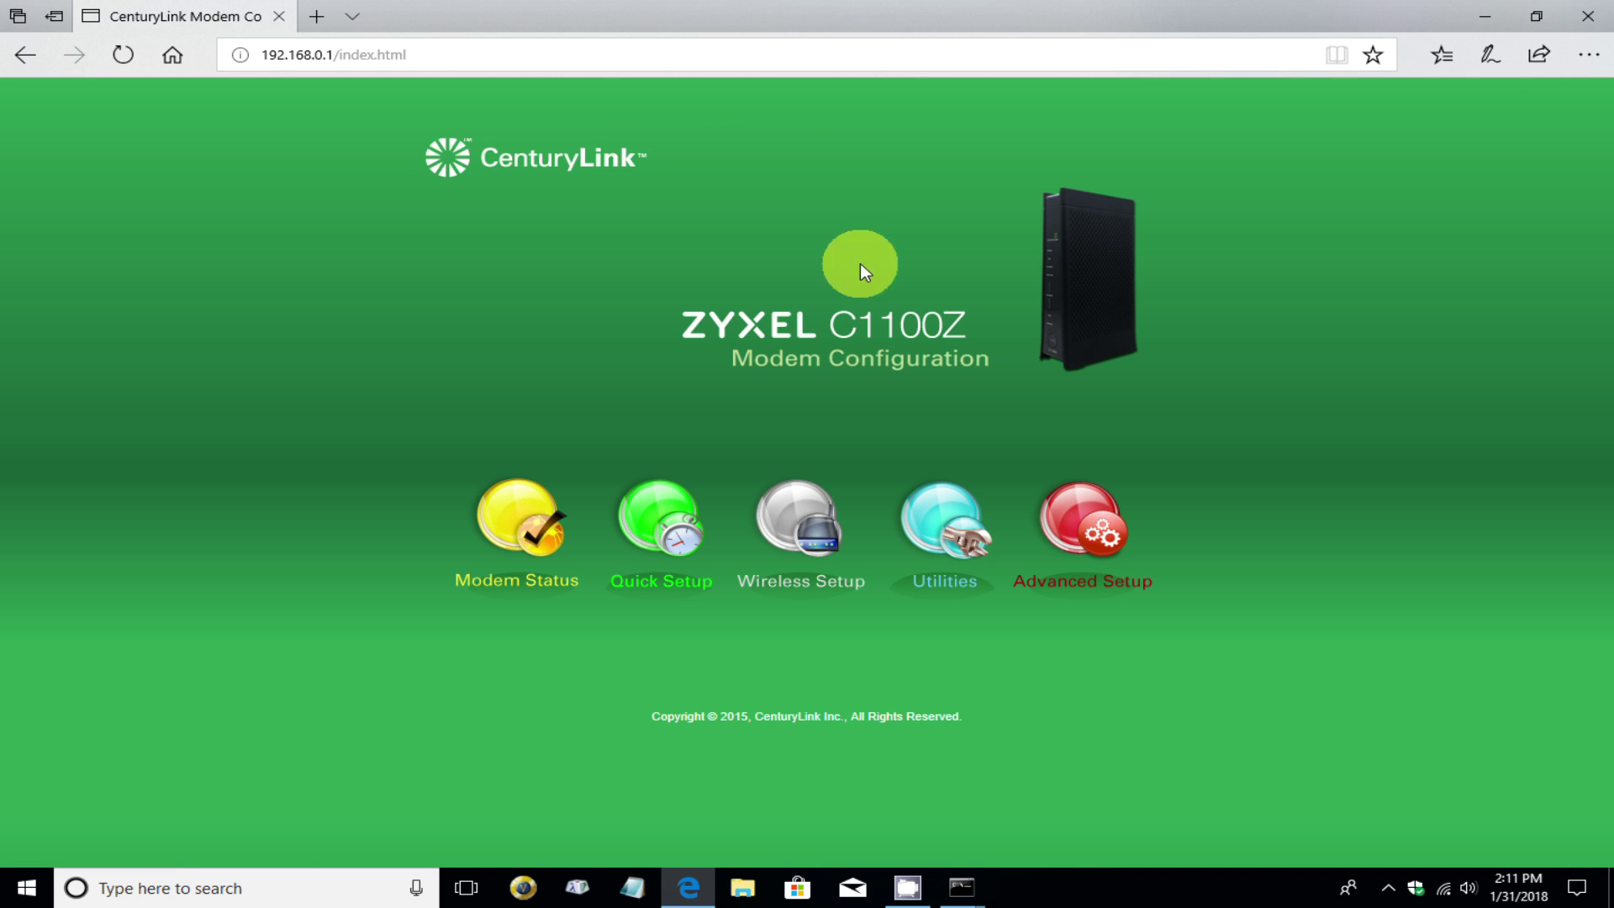
Check the Wireless Settings Table in Wireless Setup for CenturyLink2227's custom key.
left_click(806, 511)
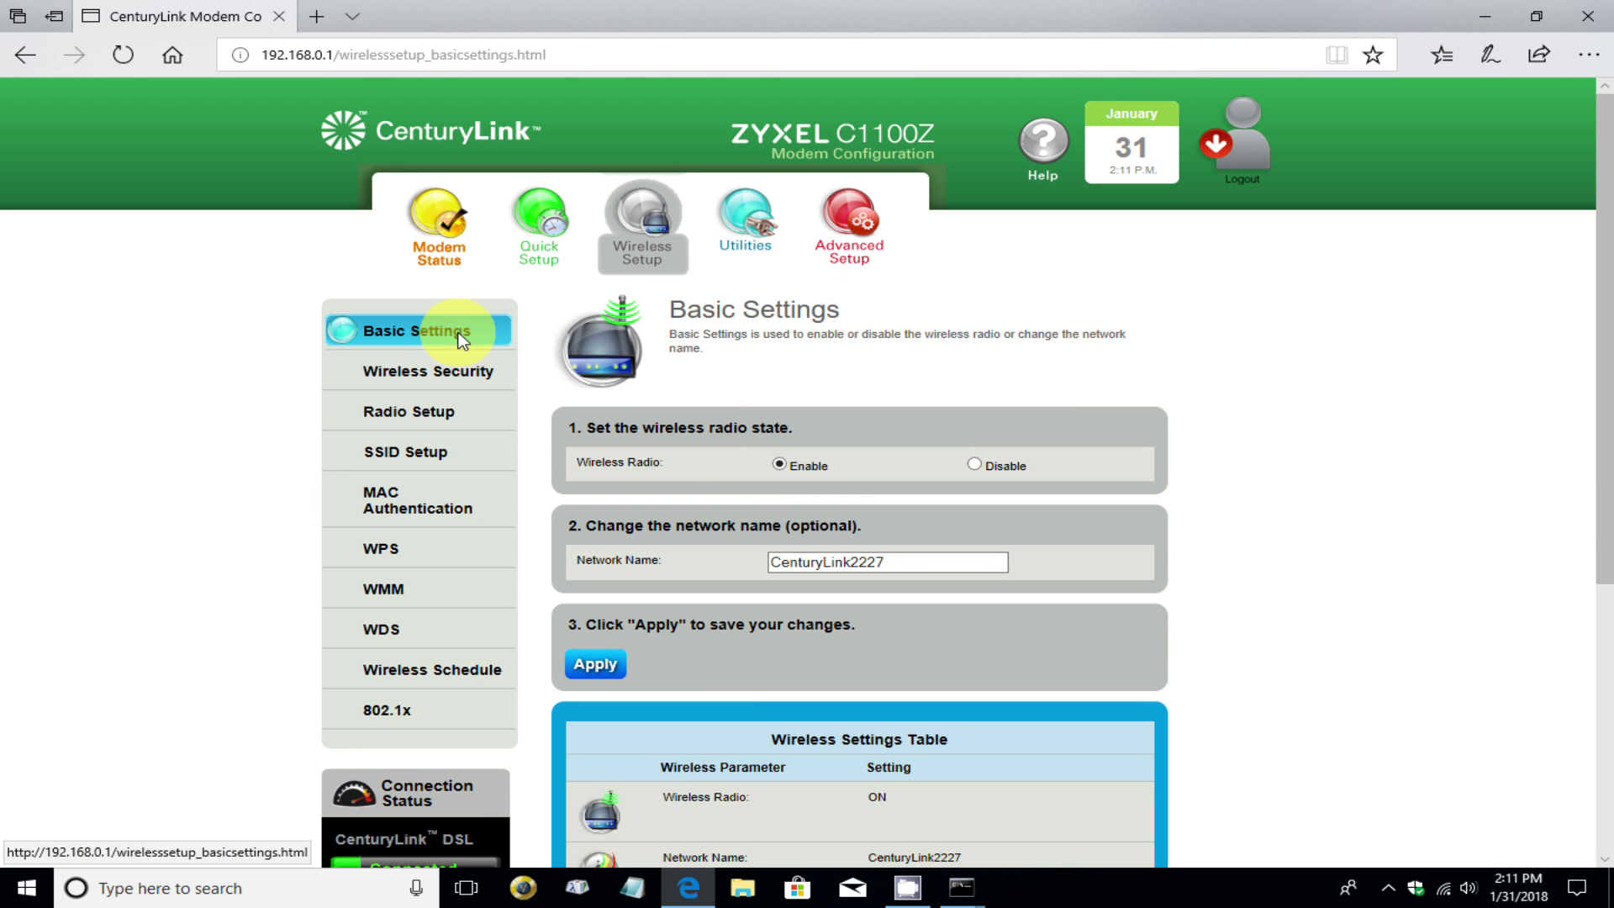
scroll(1051, 588, "down", 5)
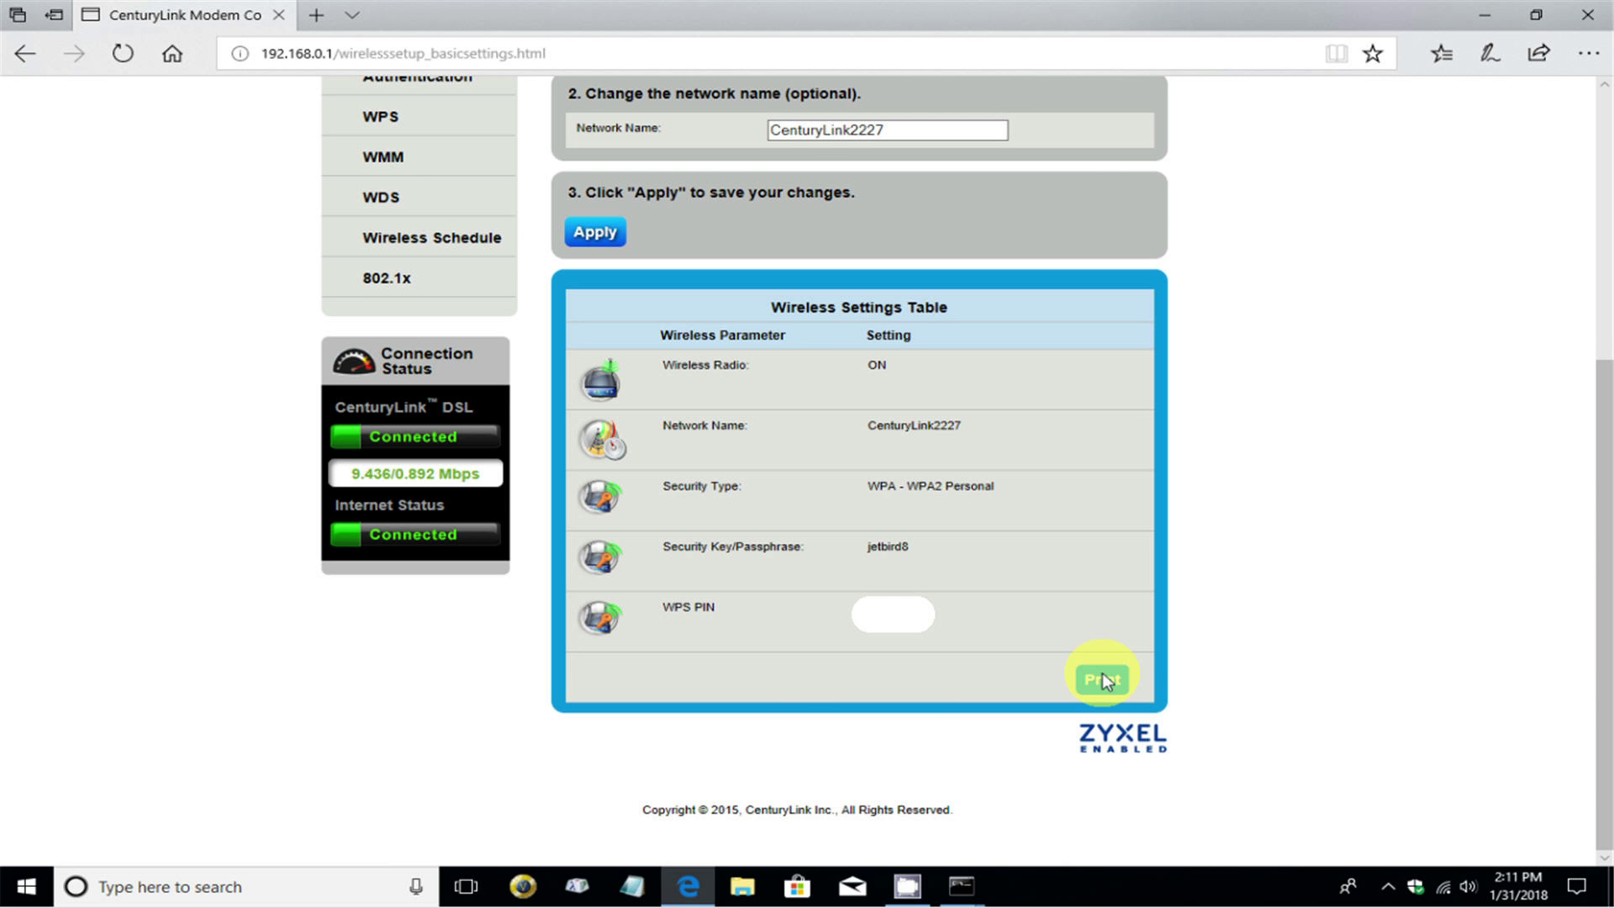
left_click(1102, 672)
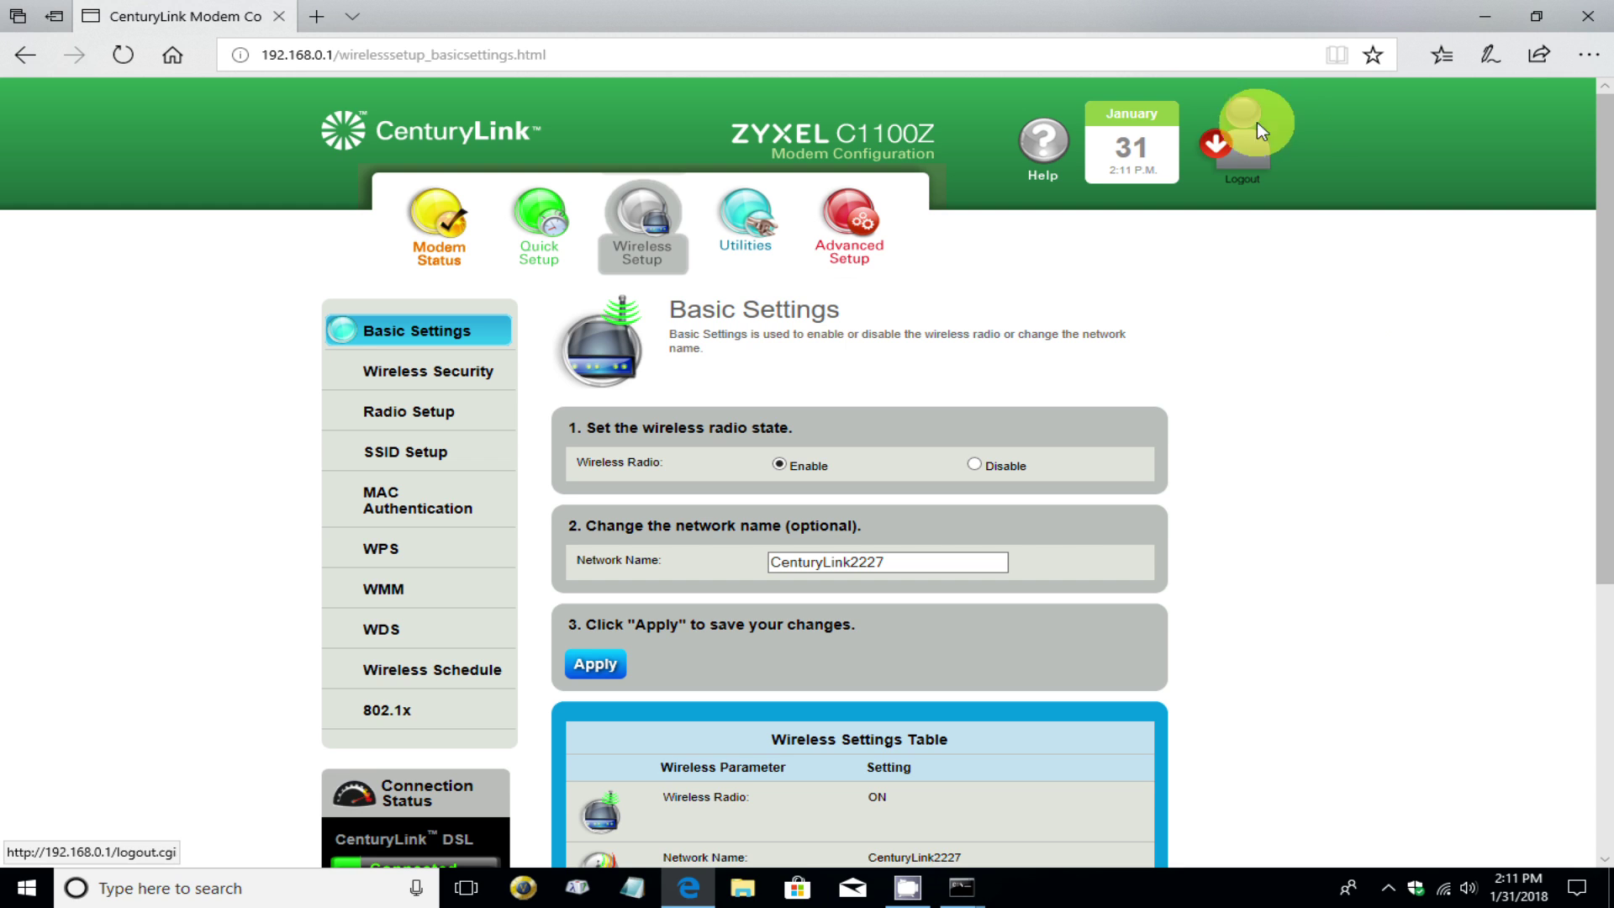
Log out of the modem, then close Edge and the Command Prompt window.
left_click(1232, 139)
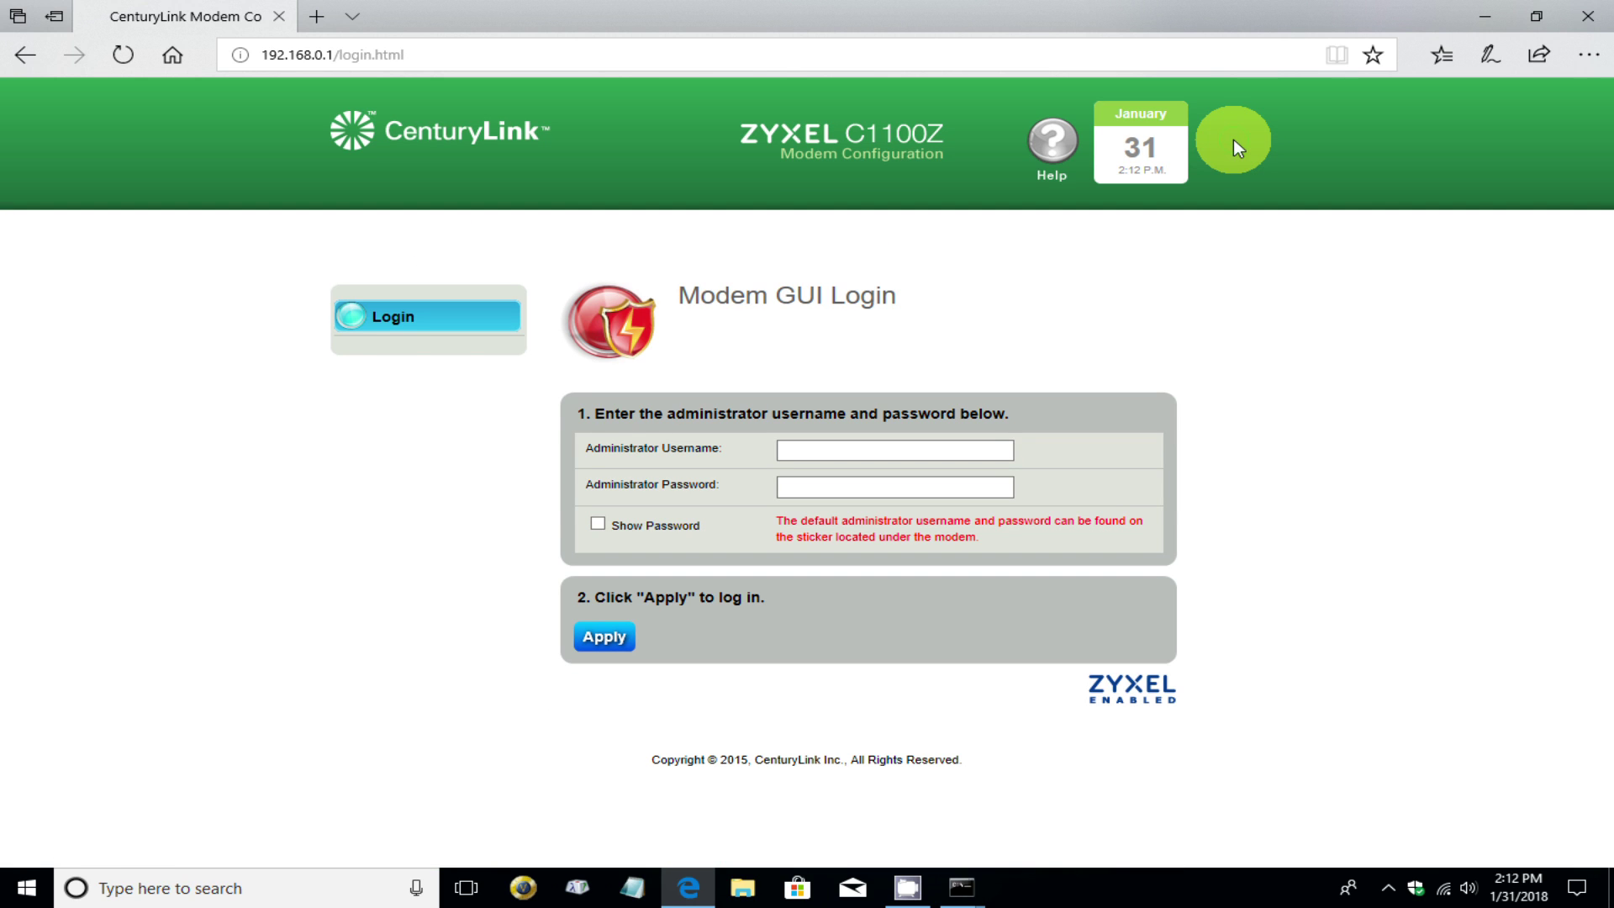
left_click(1587, 18)
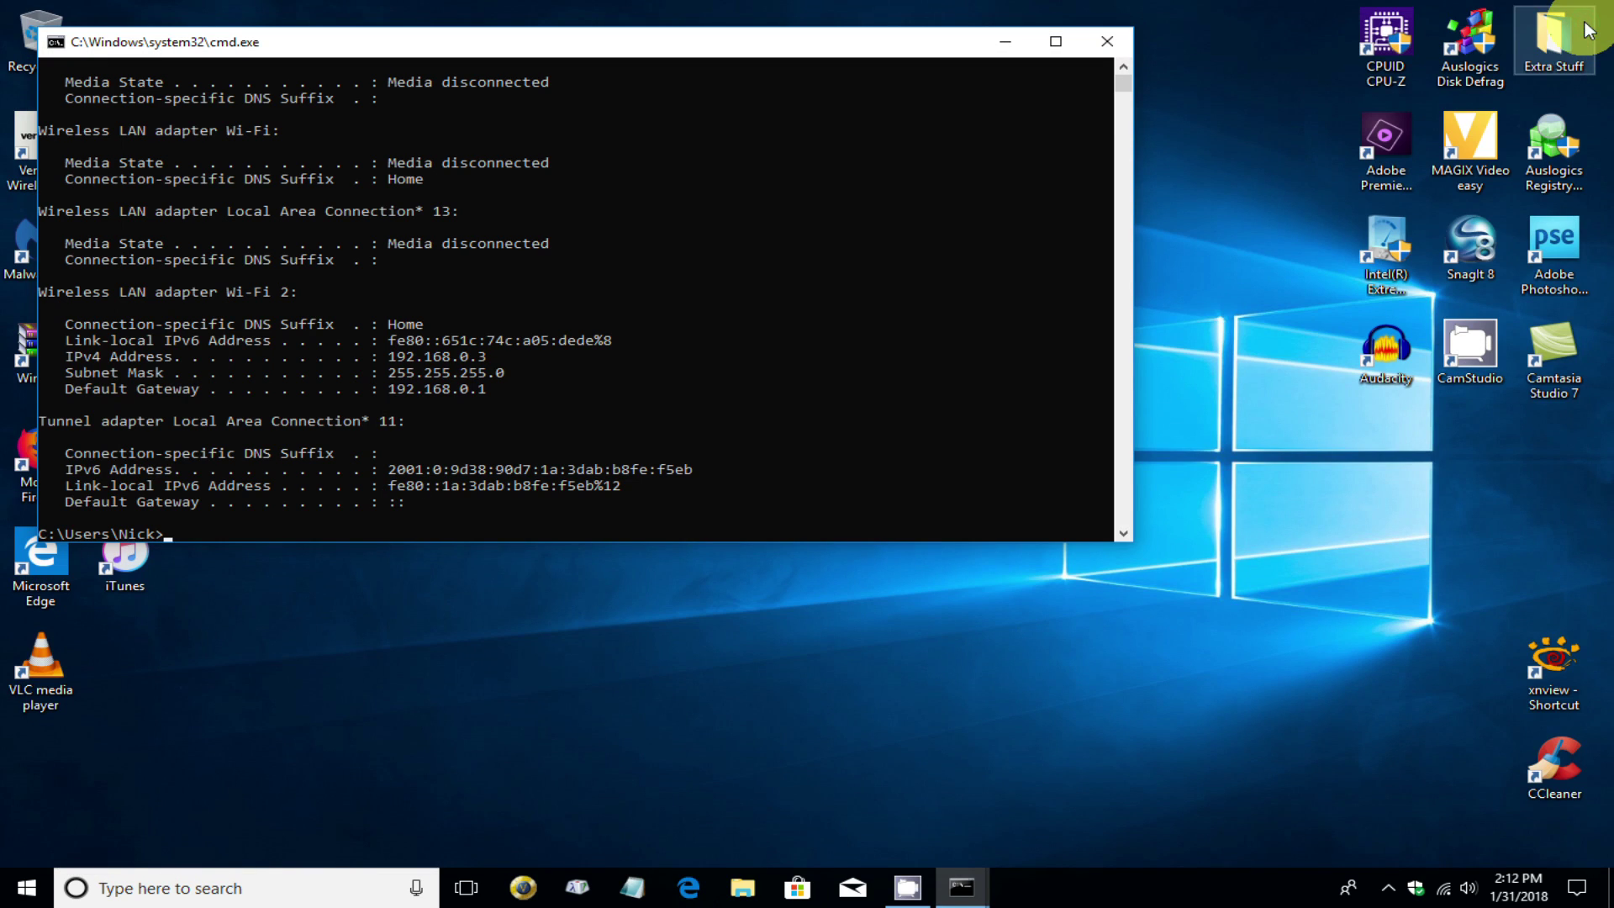
left_click(1107, 41)
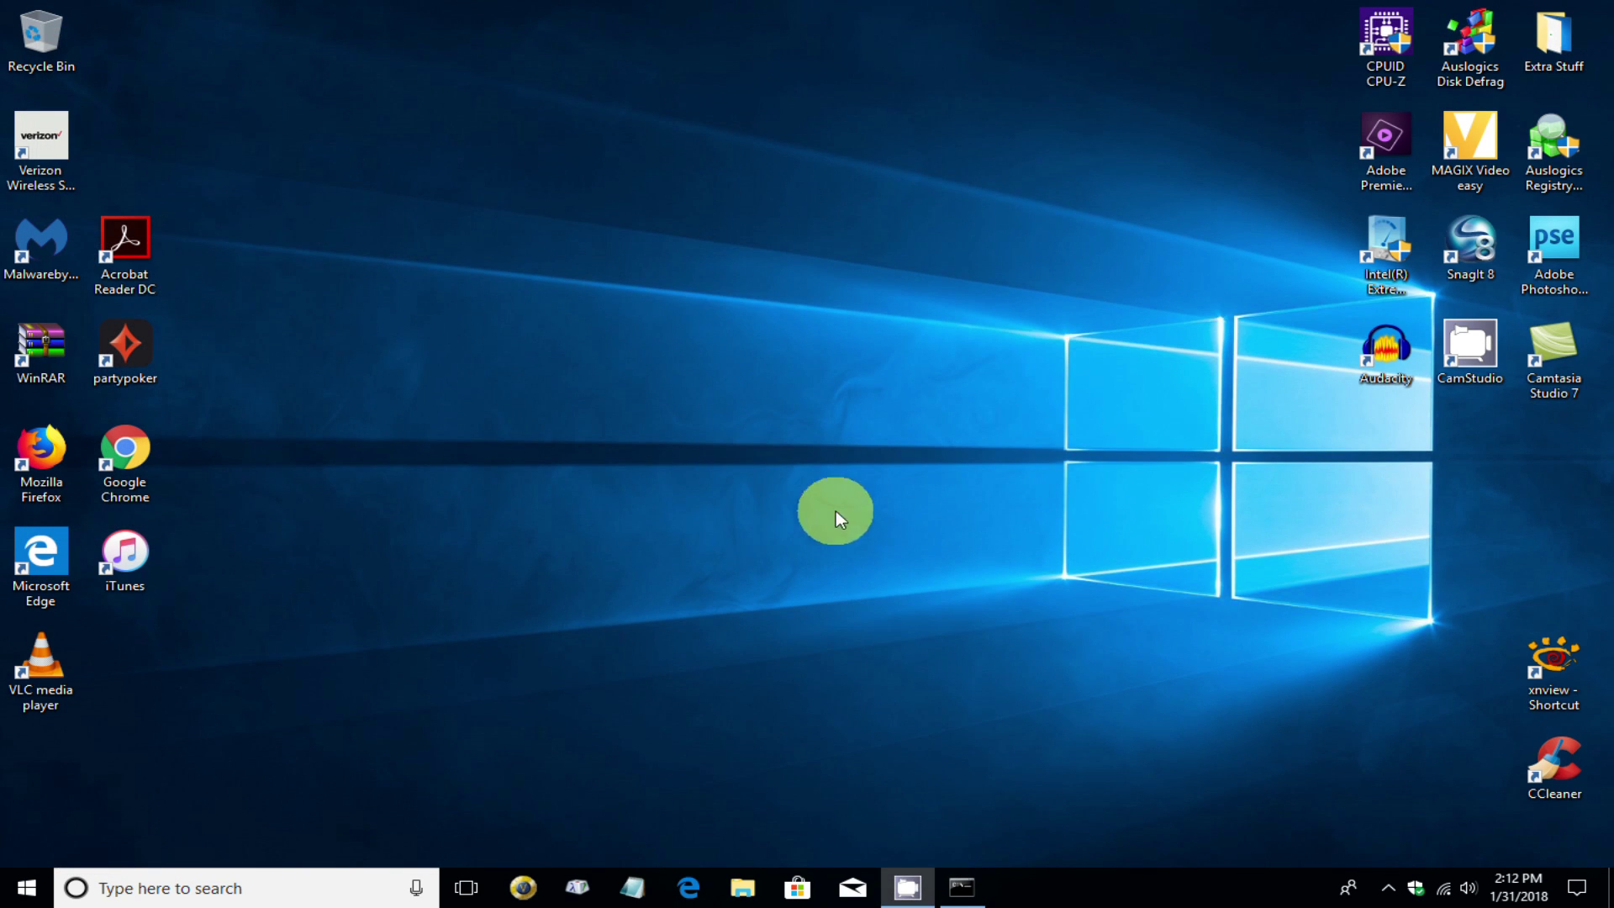